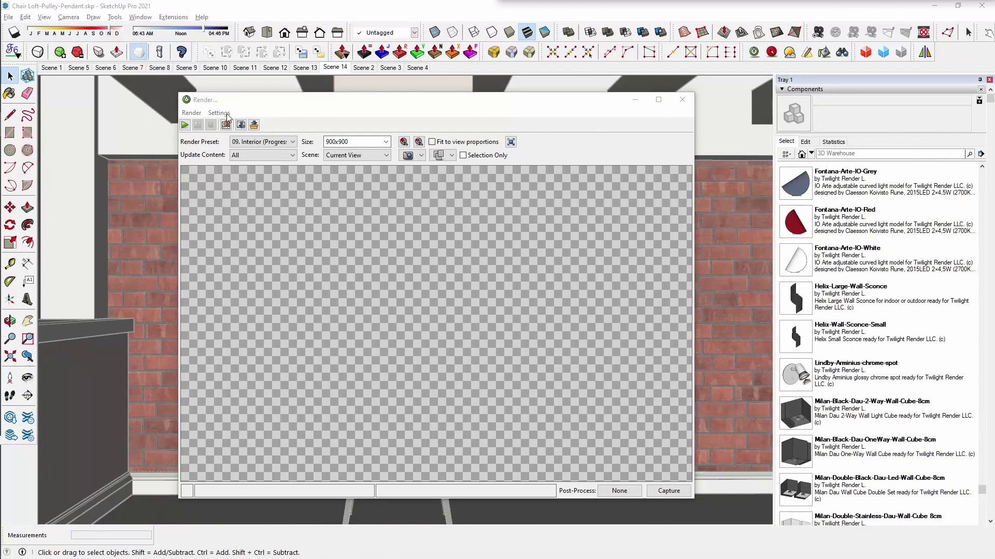
- Open a saved pendant-lamp render from the render history in its own window, and close the Render dialog
left_click(219, 112)
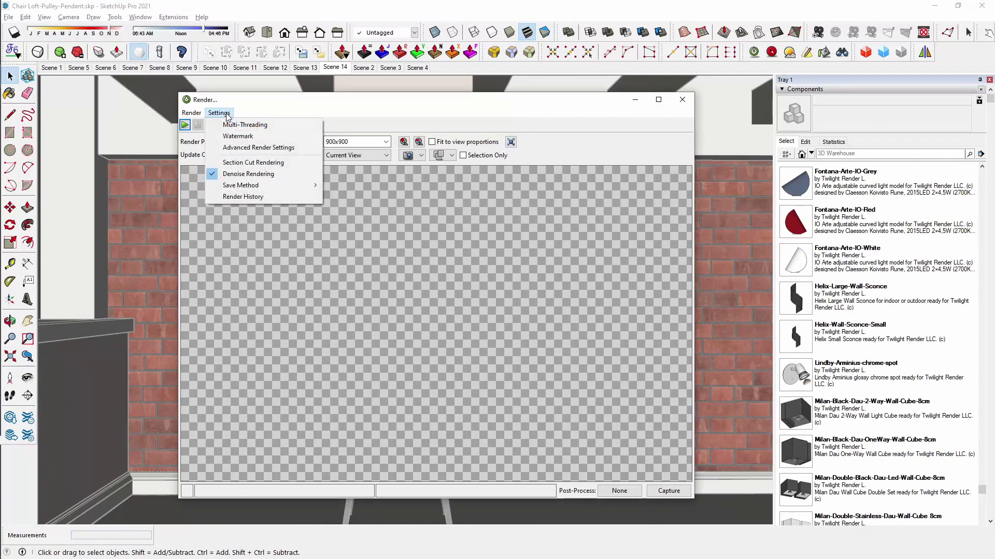
left_click(228, 198)
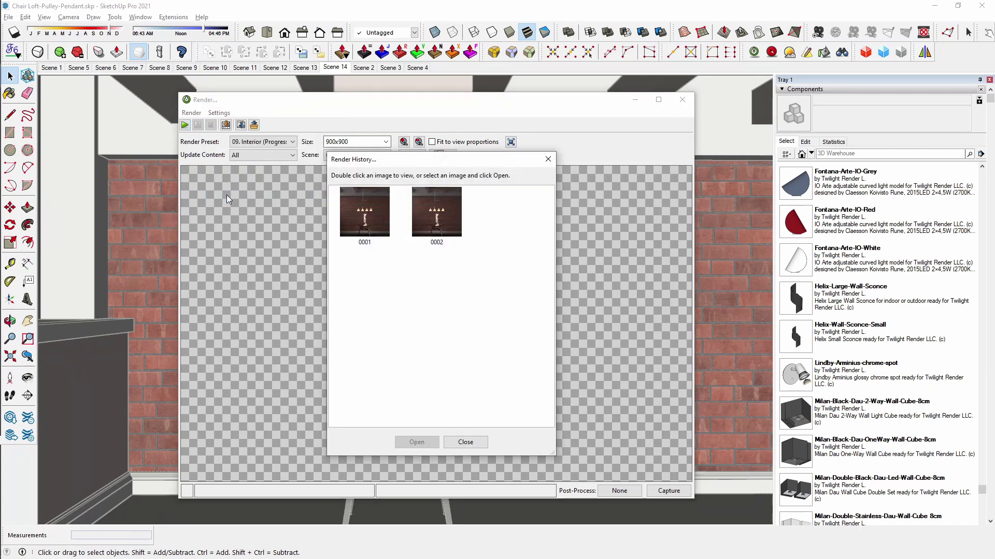
left_click(446, 209)
double_click(446, 209)
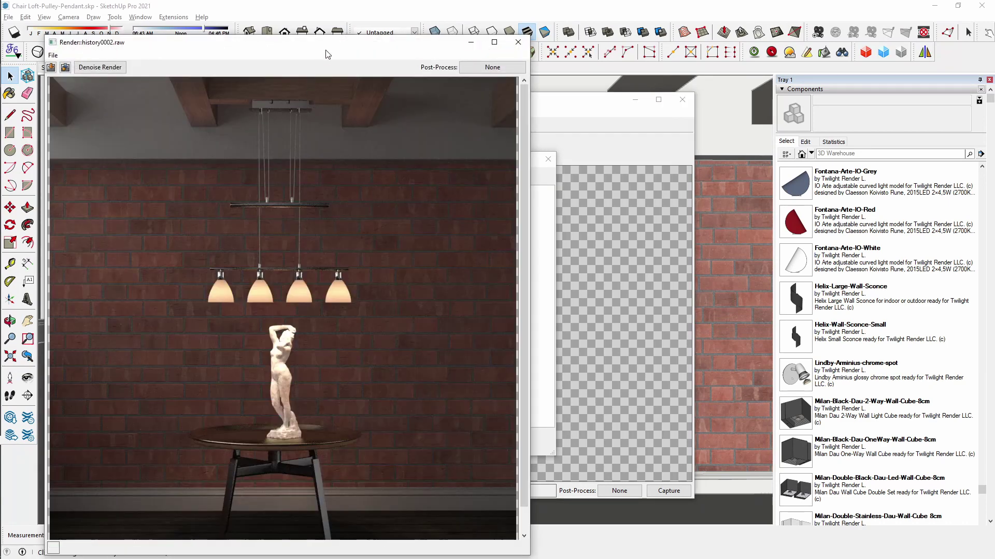
left_click_drag(329, 48, 495, 31)
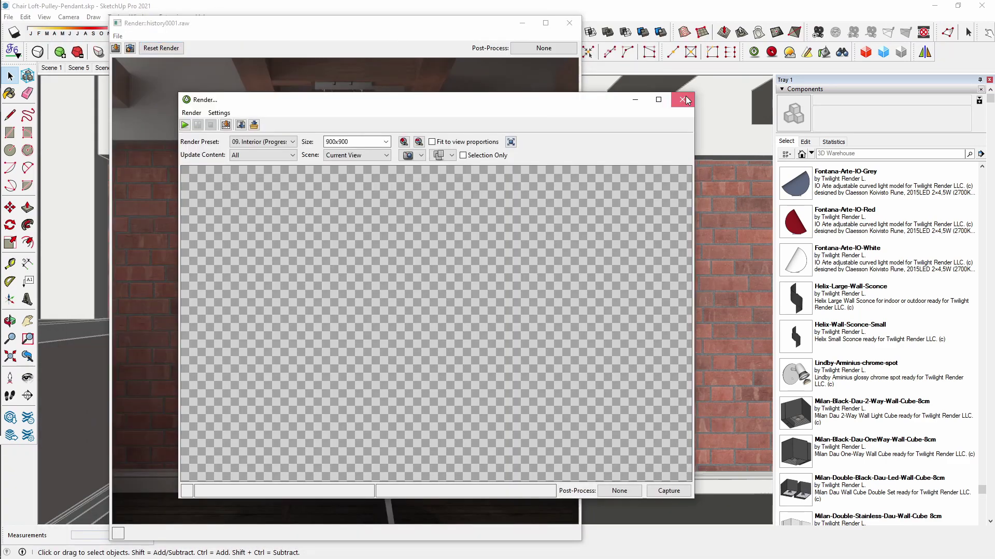
left_click(683, 100)
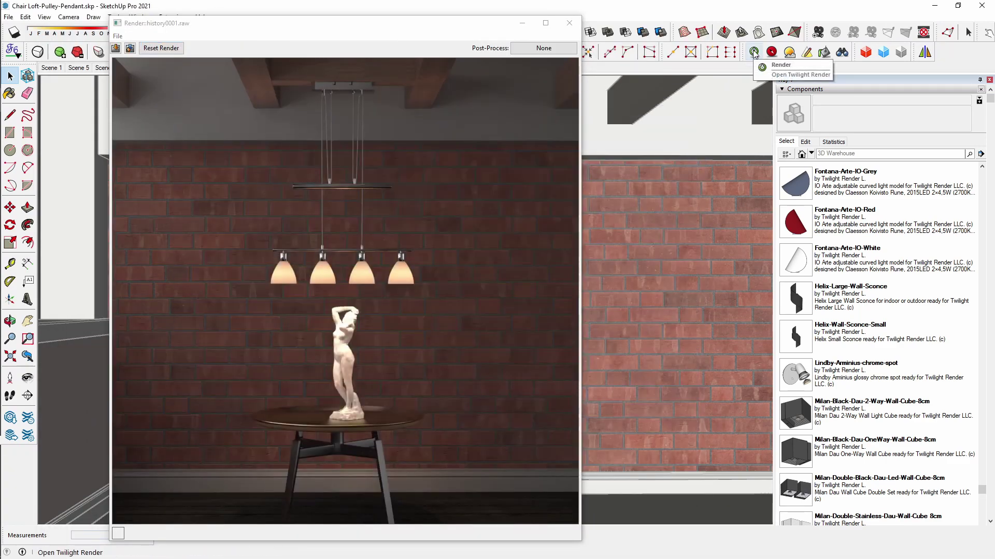
- Reopen the Render dialog to view its post-process settings, then close both dialogs
left_click(754, 53)
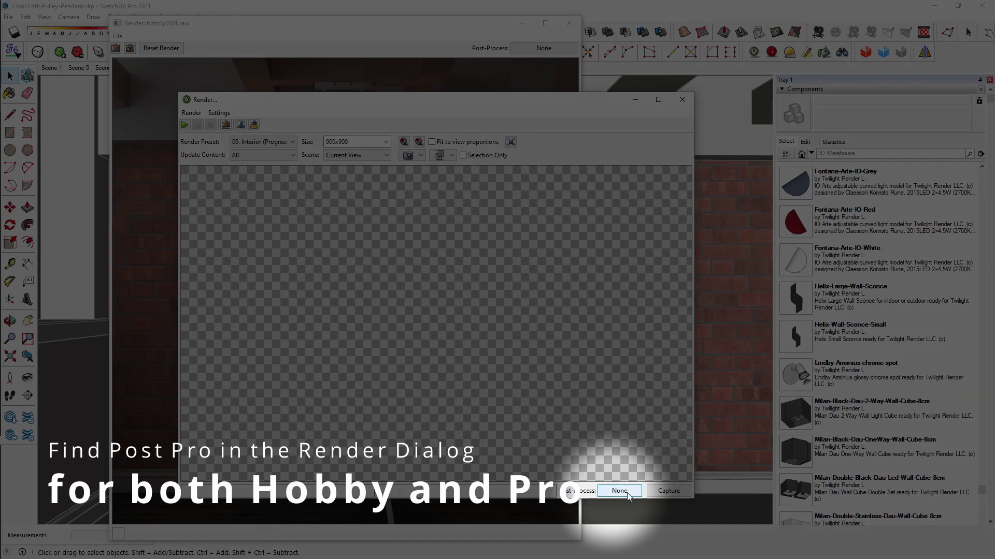
left_click(627, 492)
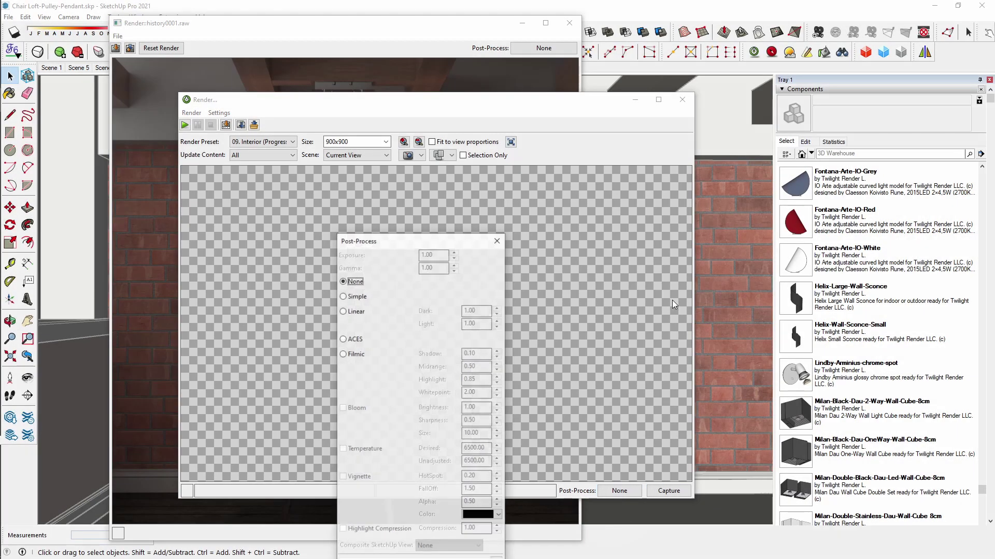
left_click_drag(427, 250, 603, 164)
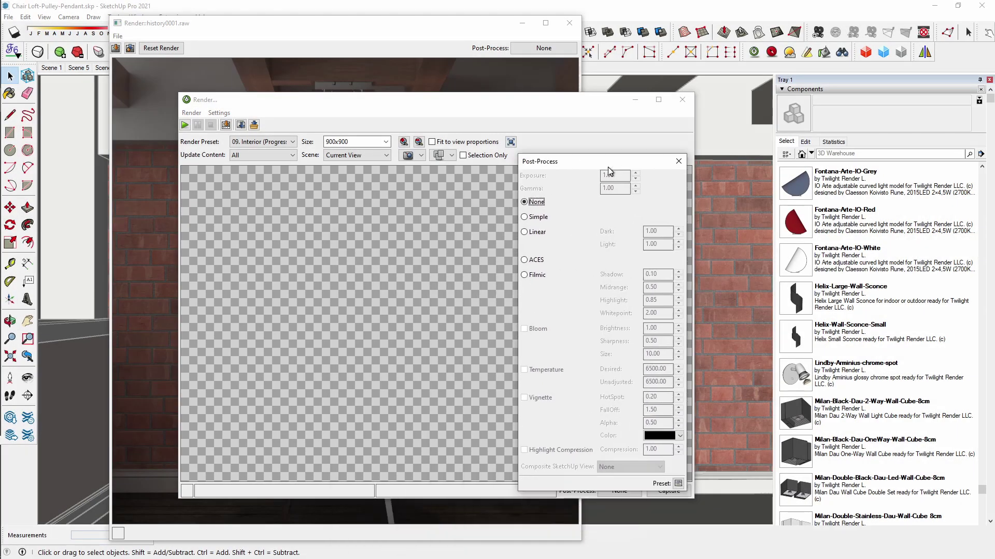
left_click(674, 156)
left_click(683, 102)
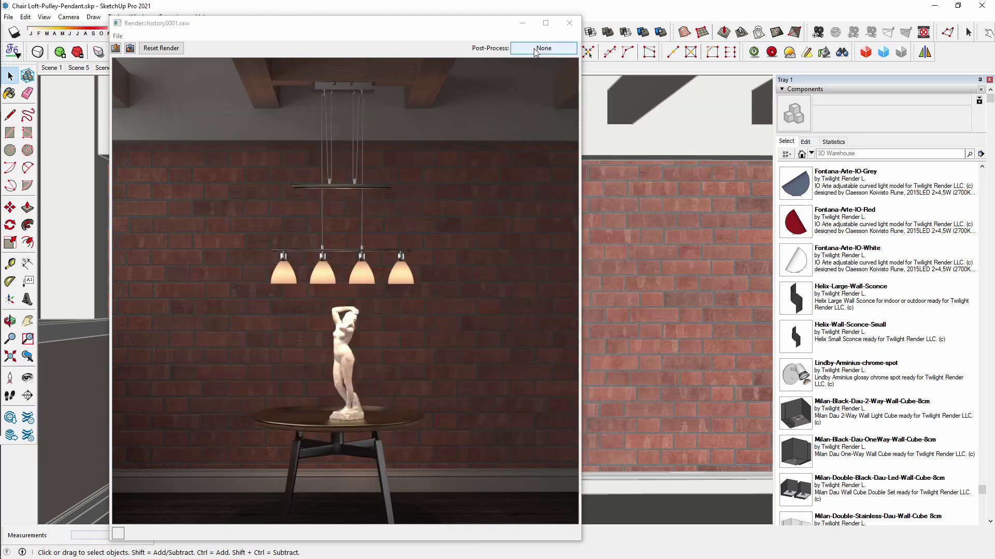
- Open the saved render's post-process settings beside the image, choose Simple and set the exposure to 1.30
left_click(538, 48)
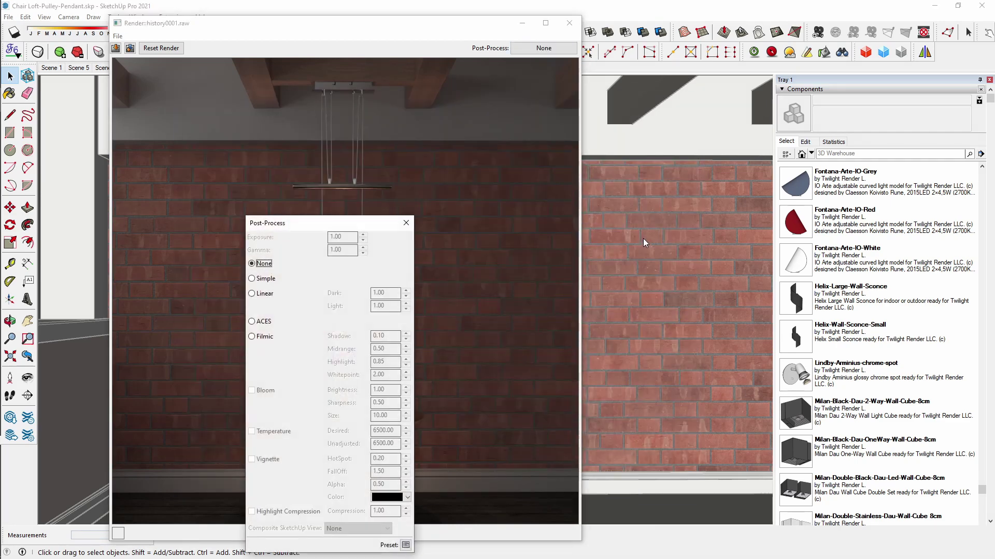
left_click_drag(346, 224, 688, 104)
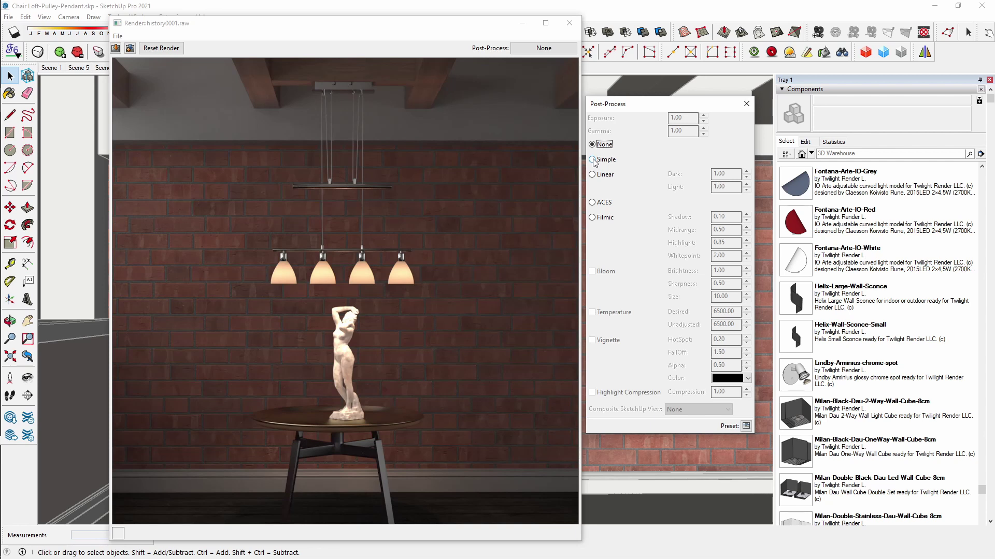
left_click(593, 160)
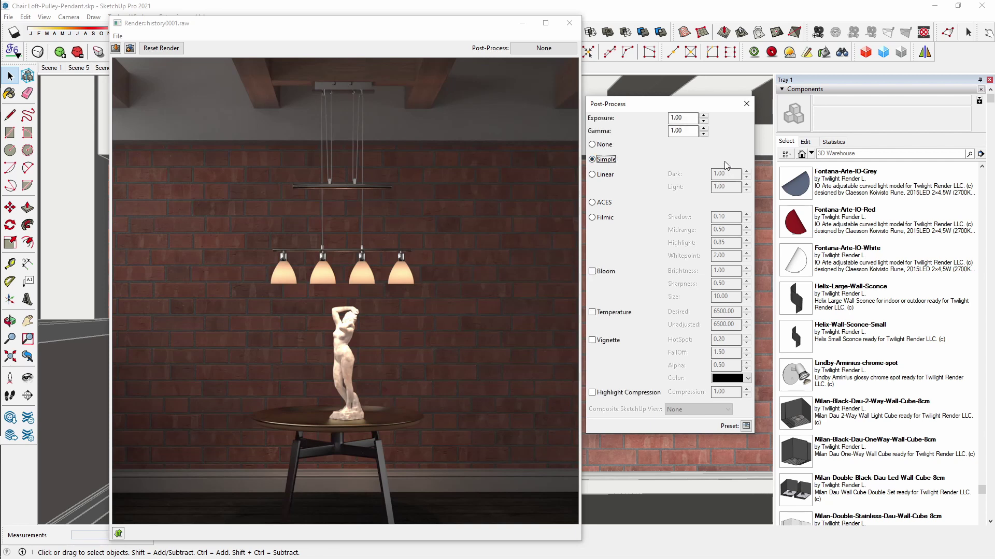
key("Tab")
key("Tab")
left_click(704, 117)
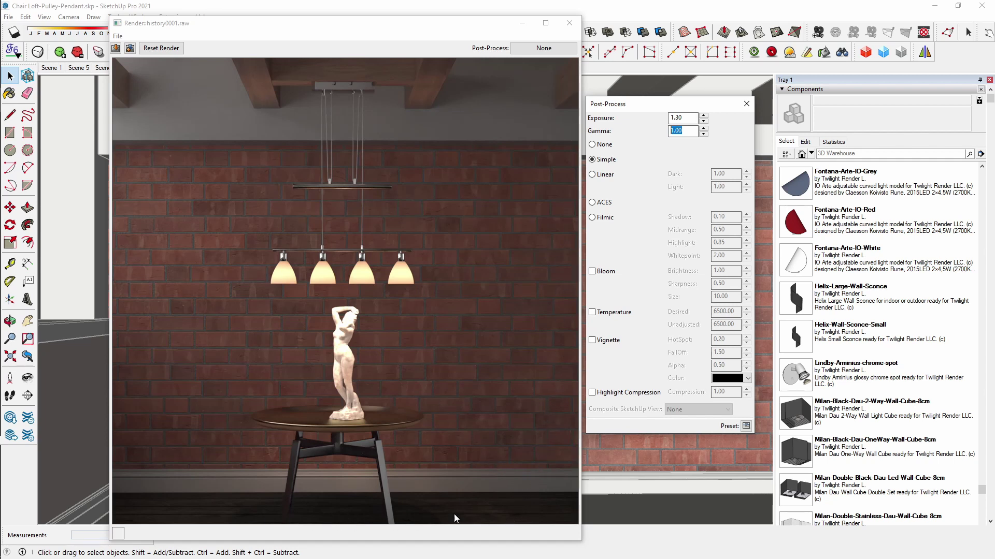
- Switch the post-processing to Linear with a Dark level of 2 and a Light level of .5
left_click(593, 175)
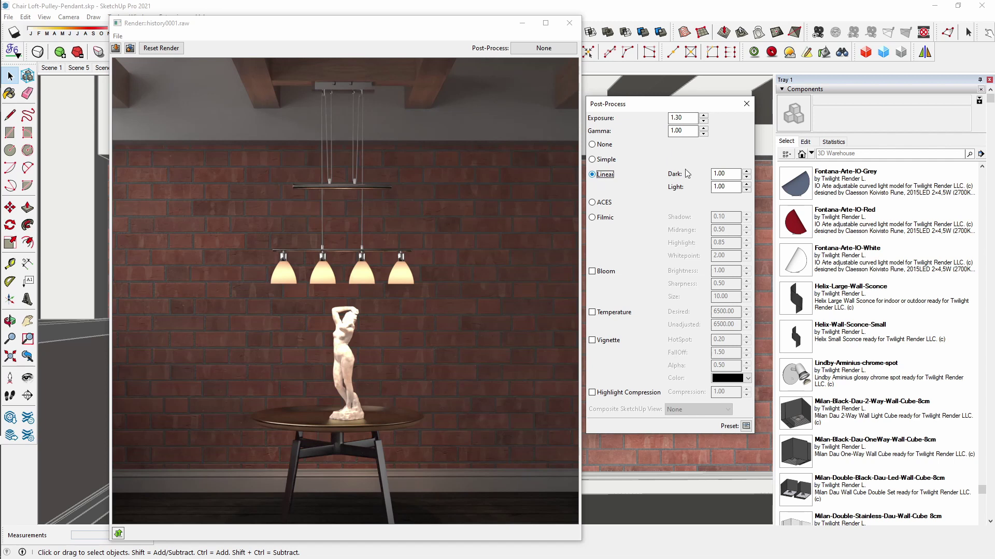
double_click(729, 173)
key("Return")
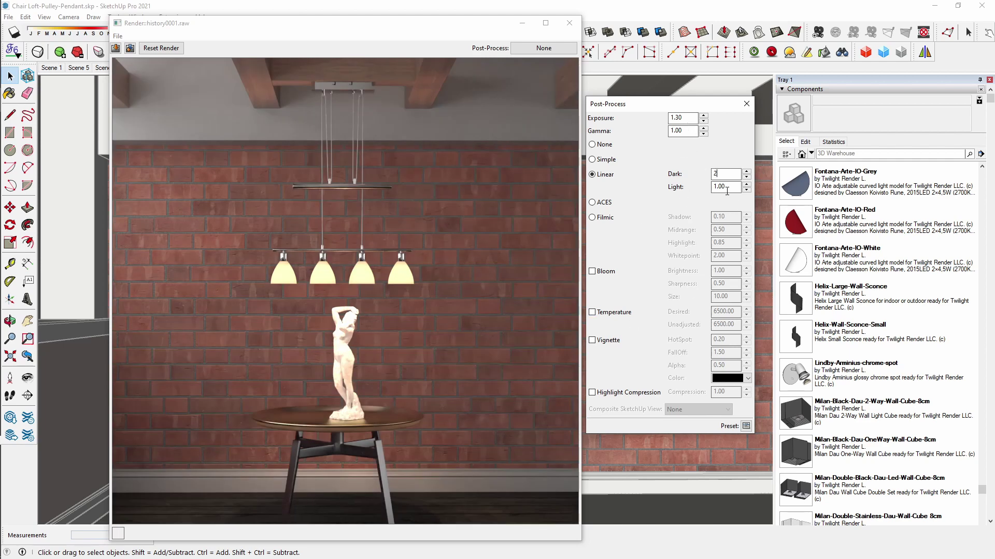
key("Return")
key("Tab")
type(".5")
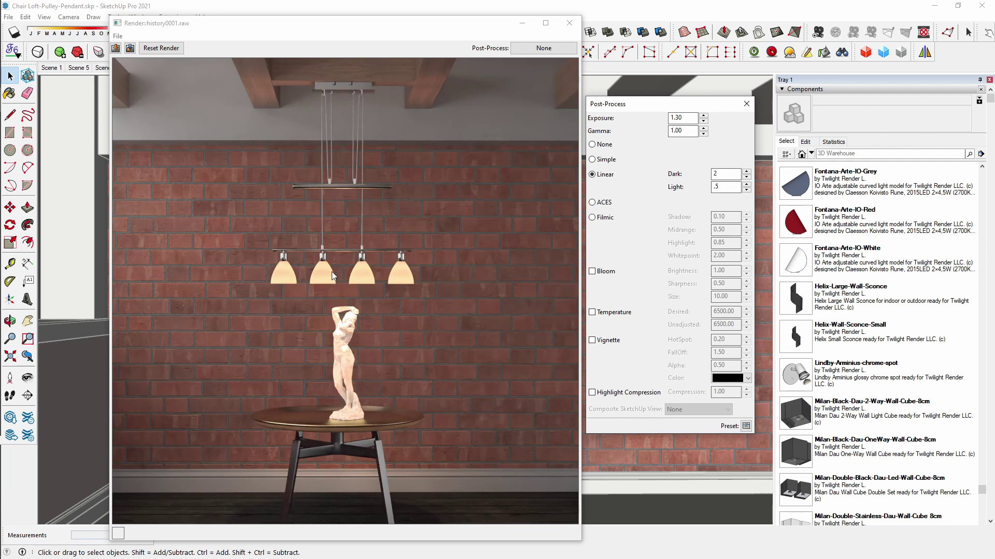
- Reset the Linear Light and Dark levels to 1
left_click_drag(725, 187, 685, 191)
type("1")
double_click(725, 174)
type("1")
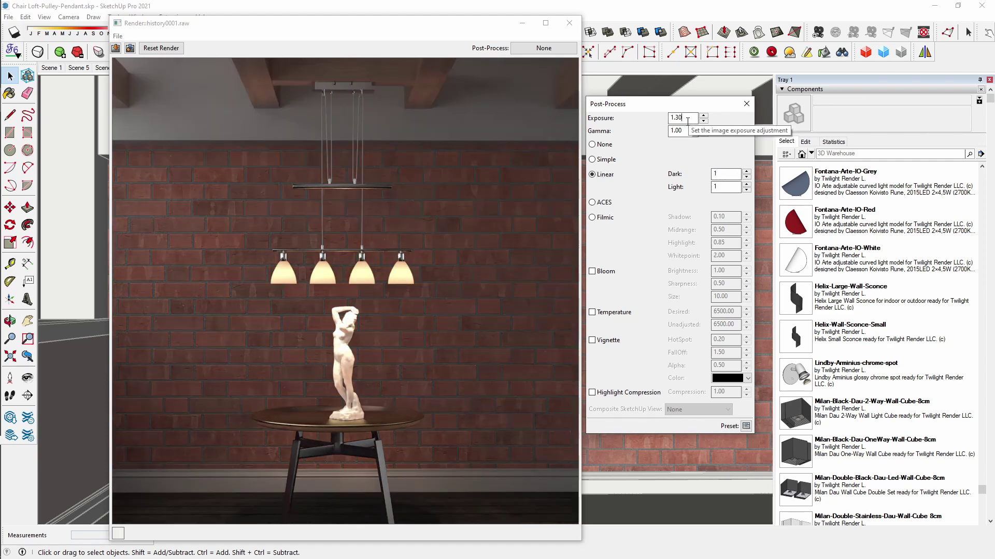
- Try an exposure of 2 on the render, then set the exposure to 1
left_click_drag(693, 118, 646, 119)
type("2")
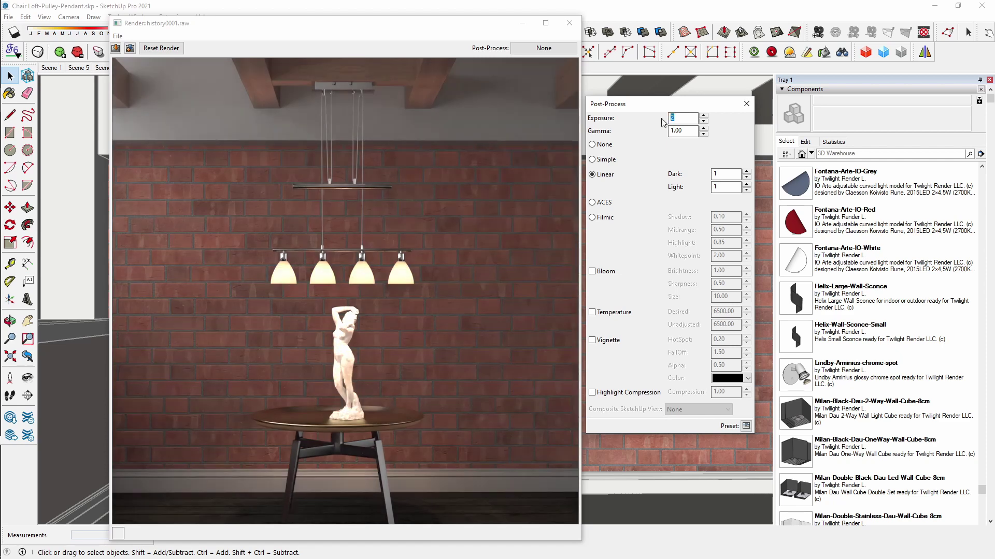
key("BackSpace")
type("1")
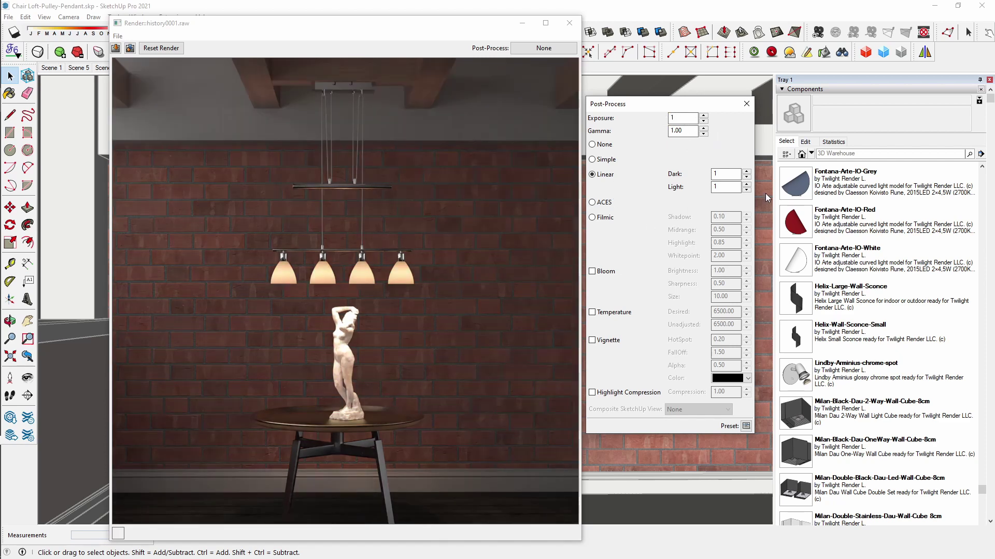
- Set the Linear Dark level to 2 and the Light level to 1.5
double_click(716, 174)
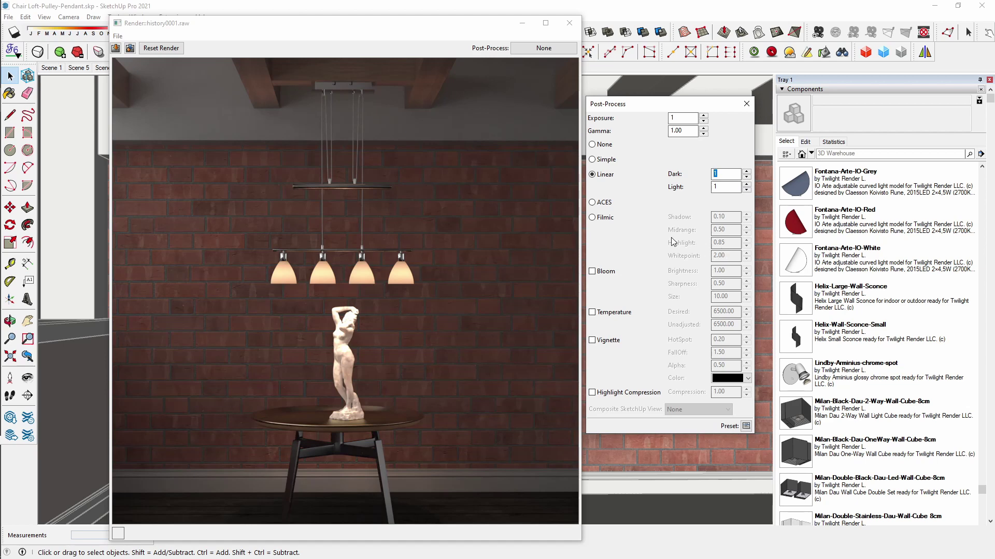
type("2")
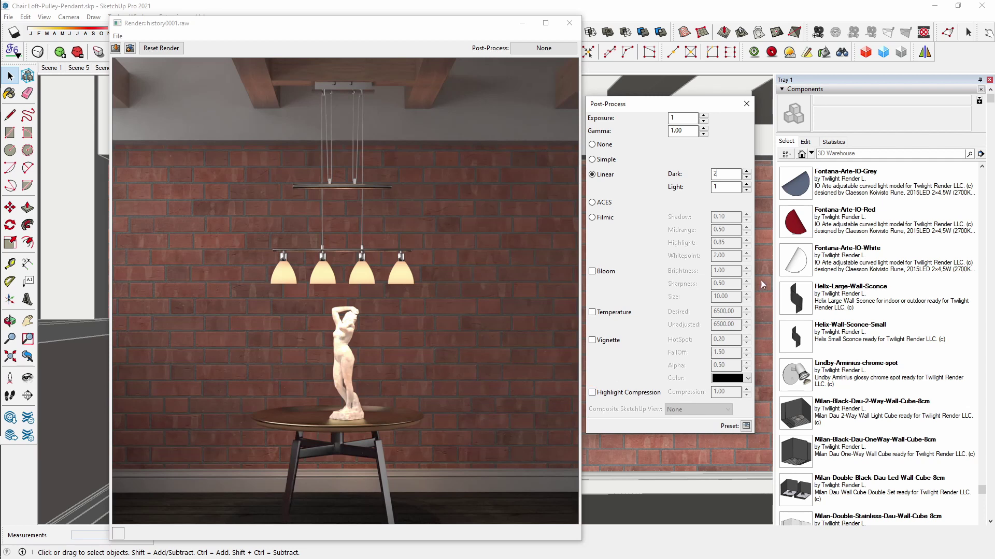
key("Tab")
type("1")
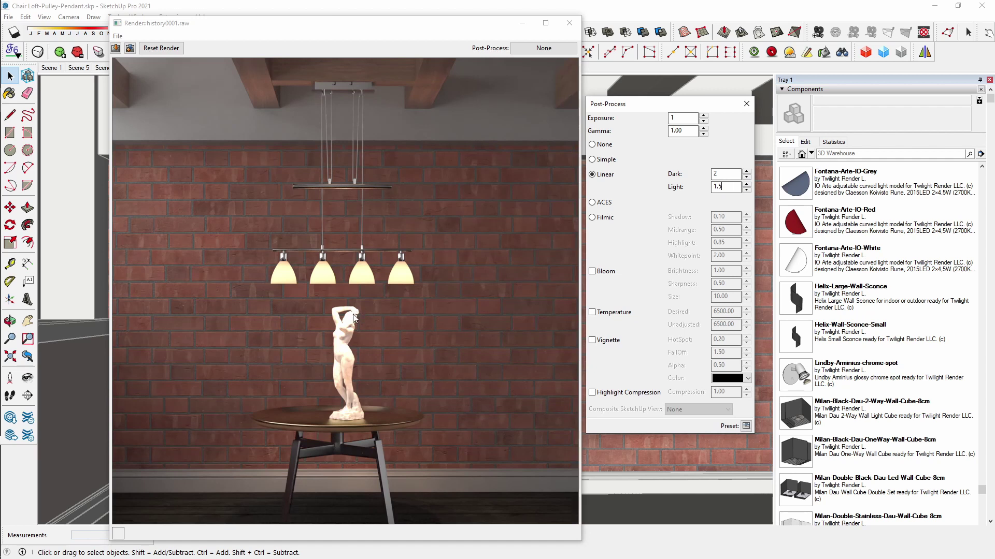
- Enable Highlight Compression, try a compression of 2, and set it to 5
left_click(592, 393)
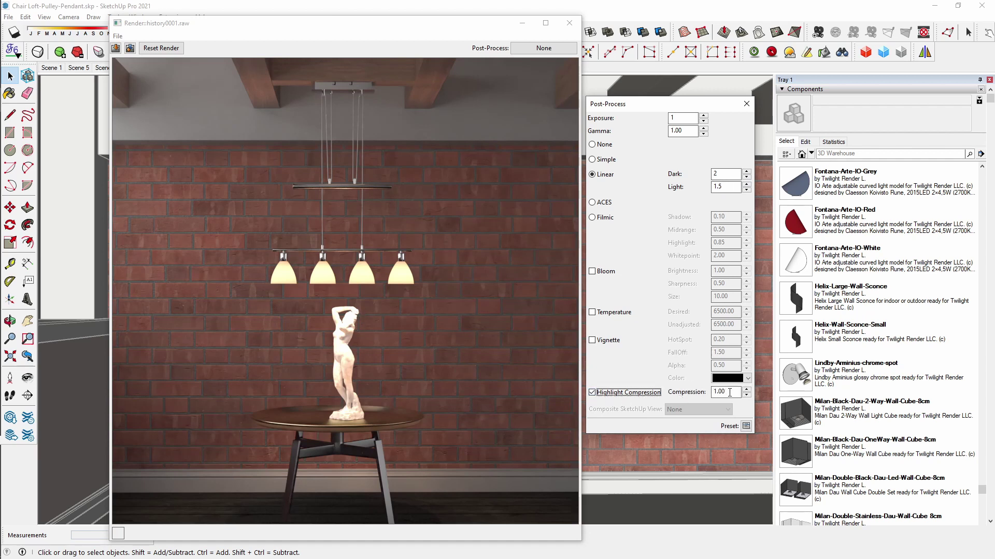
key("Tab")
type("2")
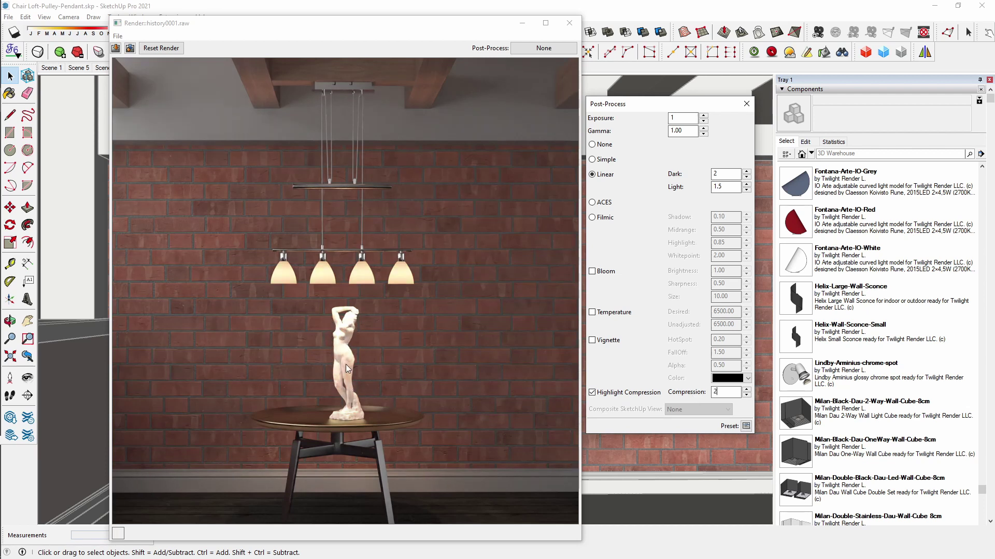
left_click_drag(721, 394, 698, 395)
type("5")
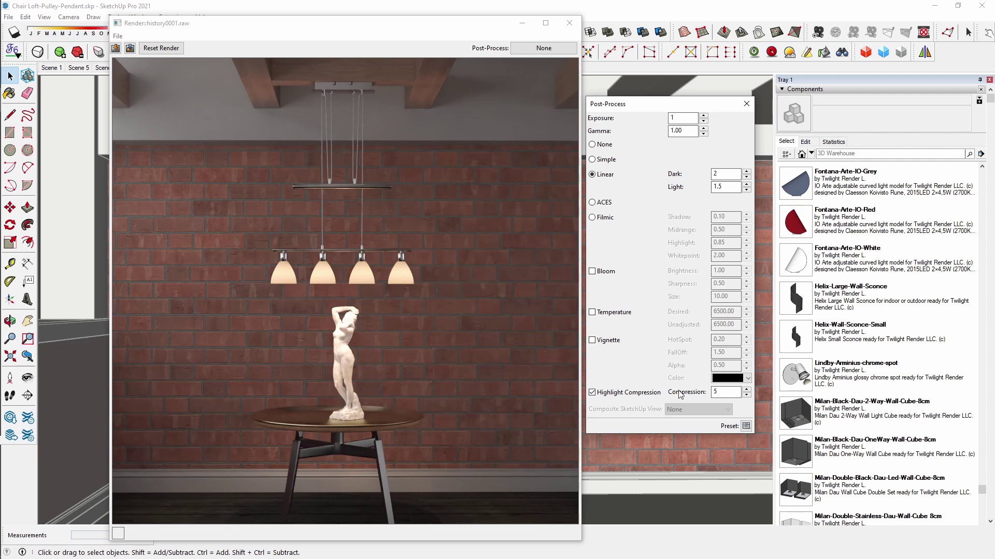
double_click(727, 176)
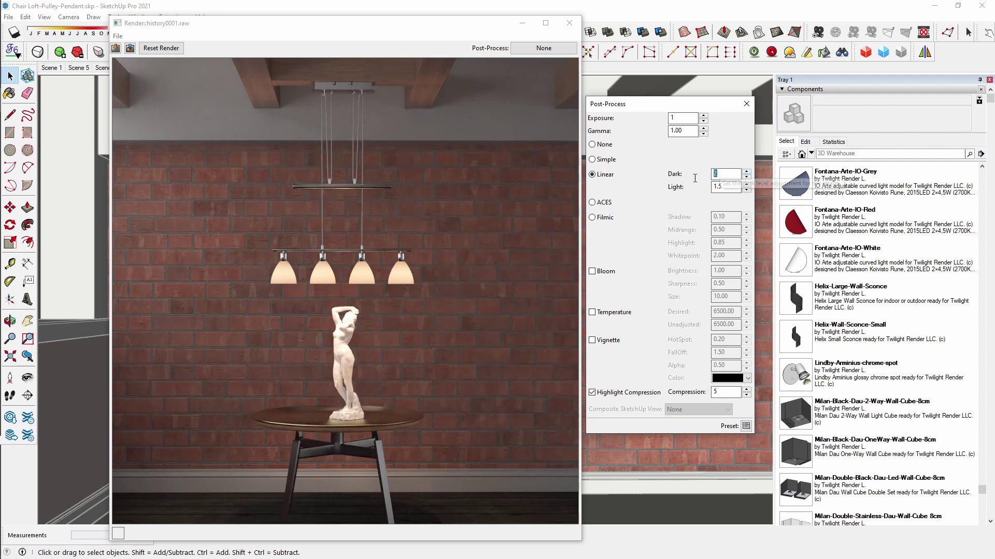
left_click_drag(730, 187, 693, 191)
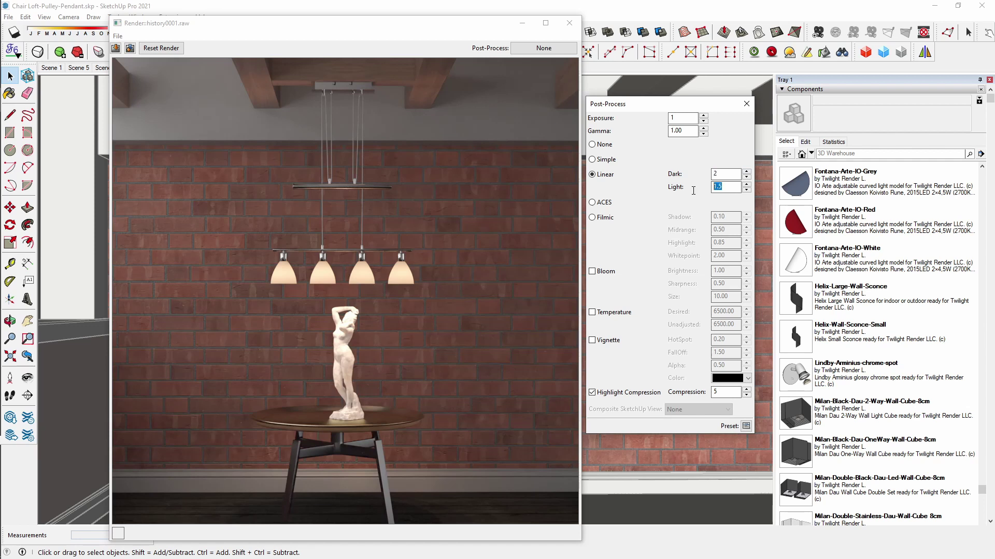
left_click(731, 173)
left_click_drag(726, 187, 705, 191)
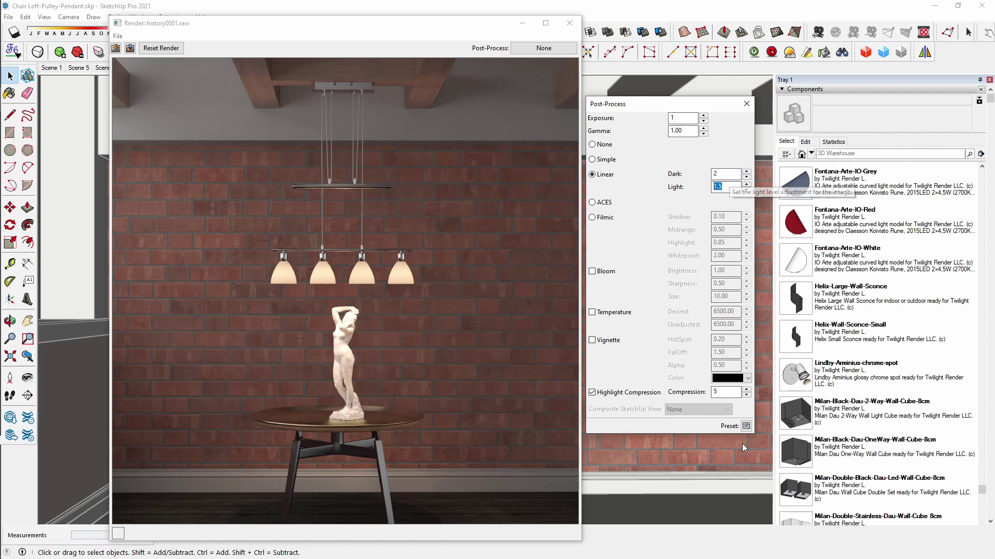
double_click(737, 391)
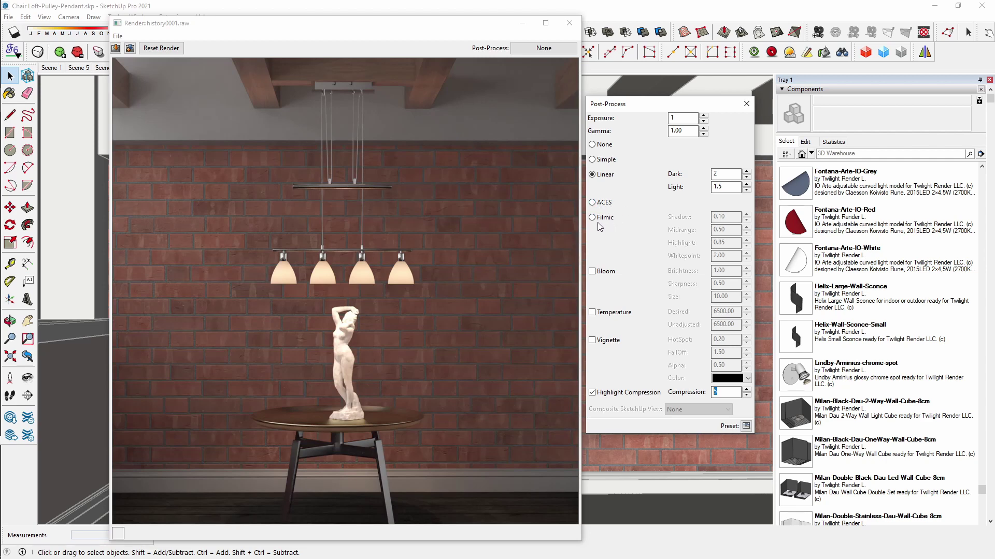
- Switch the render's post-processing to ACES and set the gamma to 1.20
left_click(592, 203)
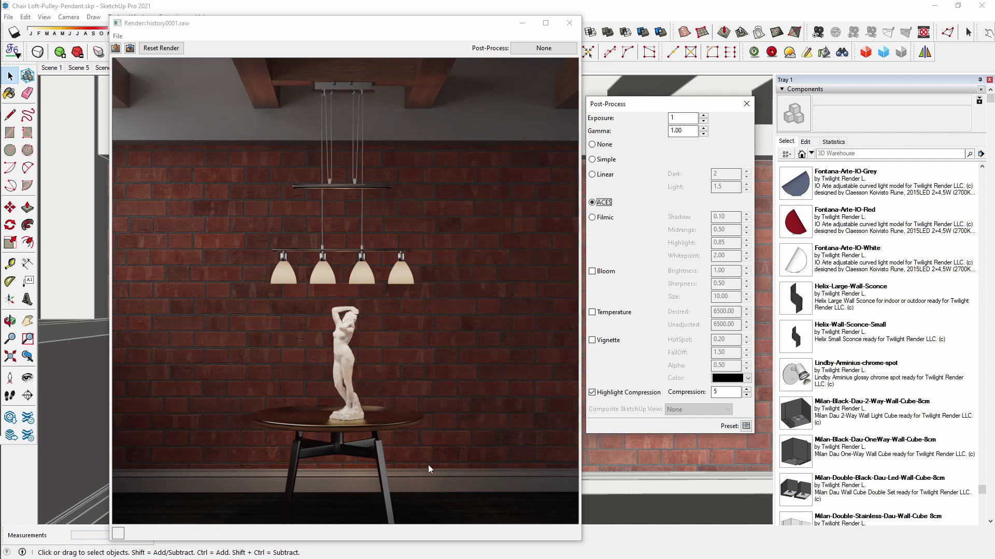
left_click(703, 128)
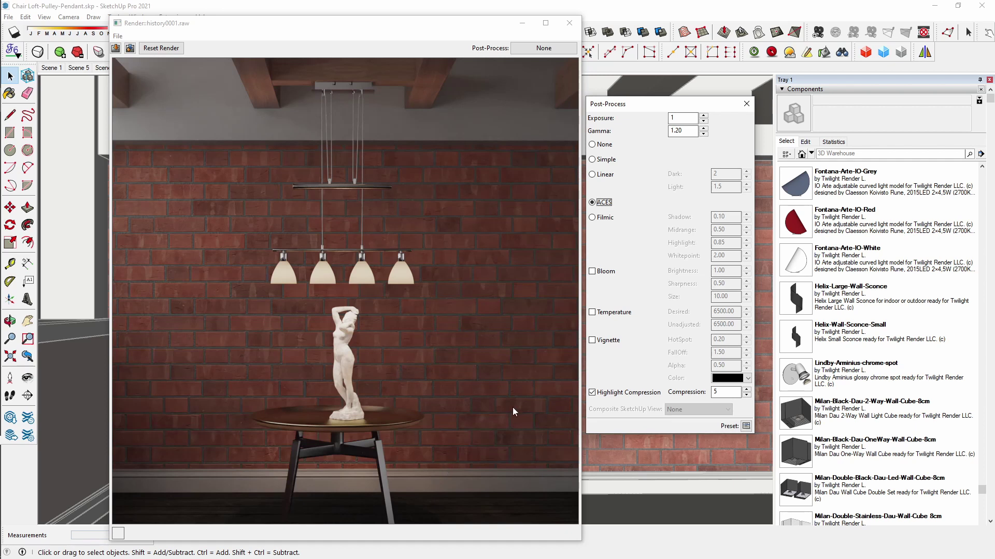
- Set the highlight compression amount to 1 and turn off Highlight Compression
double_click(717, 392)
type("1")
left_click(592, 392)
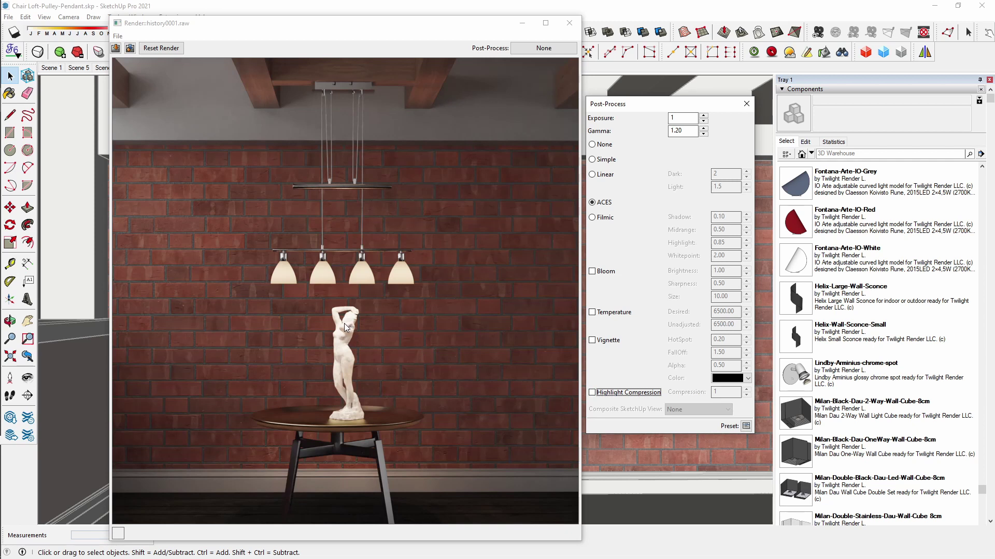
- Set the gamma of the ACES post-processing to 1
left_click(679, 119)
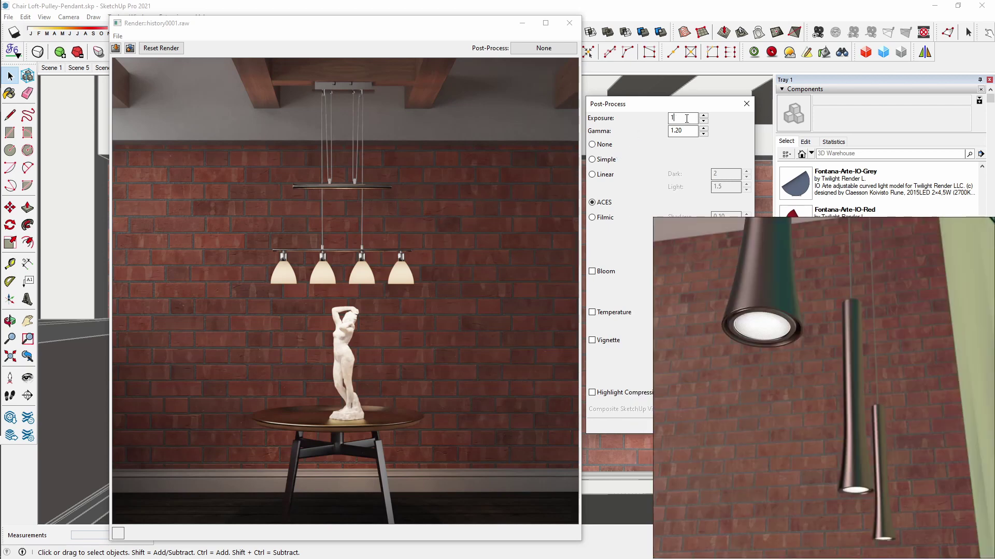
left_click_drag(690, 118, 664, 132)
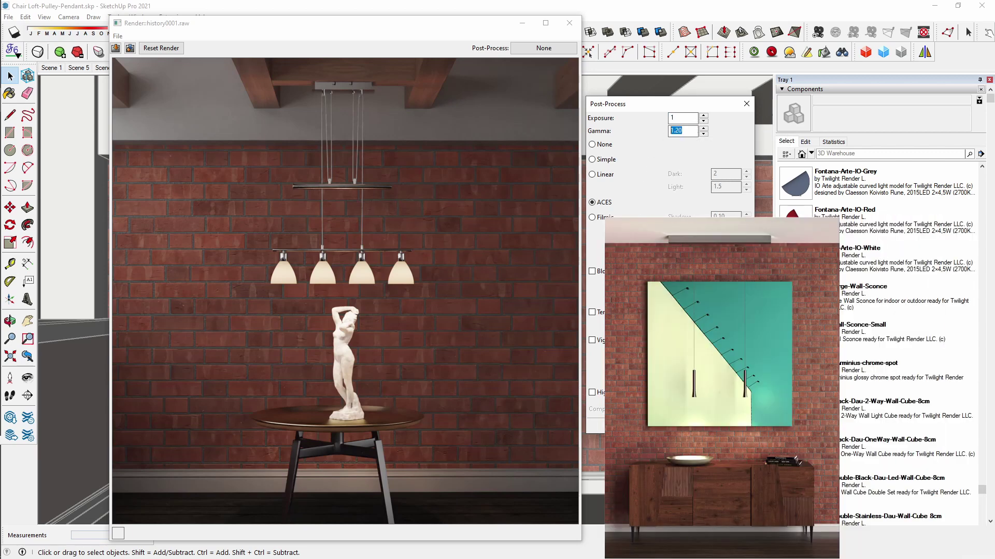
type("1")
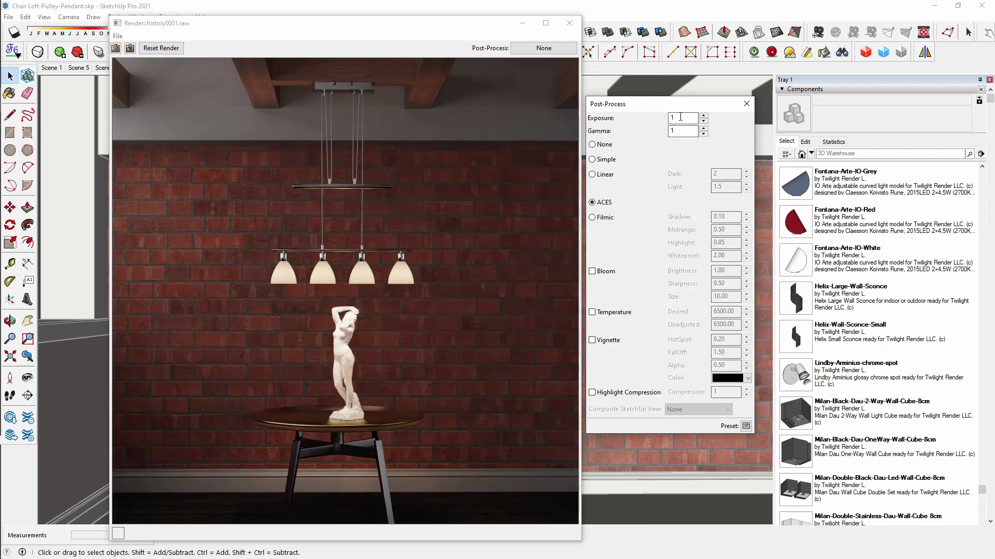
- Set the exposure of the ACES post-processing to 2 and enable Highlight Compression with a compression of 5
left_click_drag(679, 118, 667, 121)
type("2")
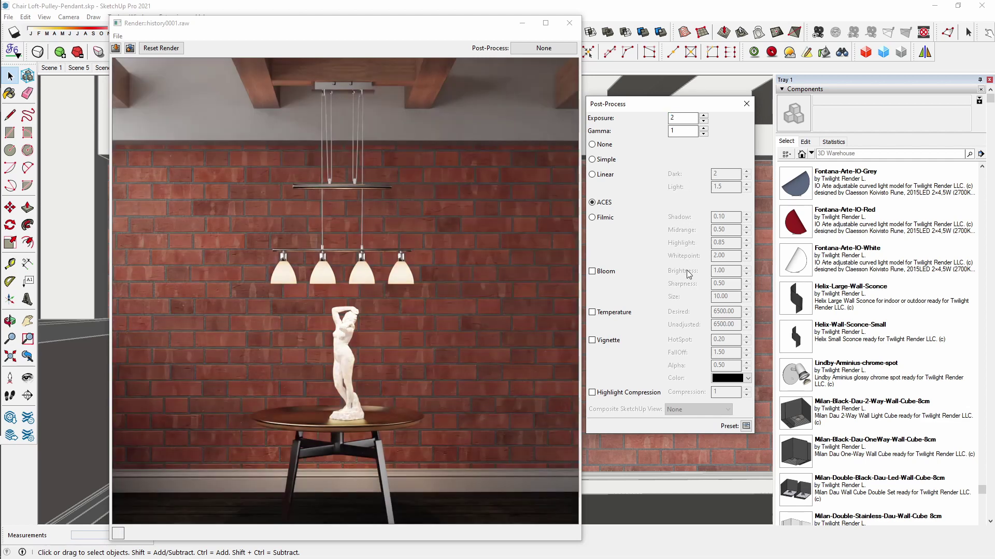
left_click(592, 393)
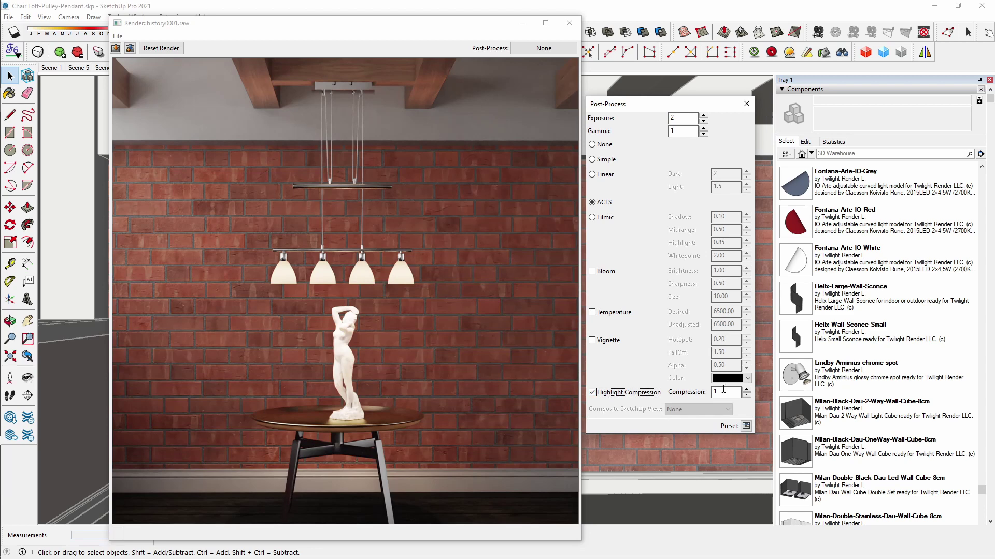
double_click(718, 392)
type("5")
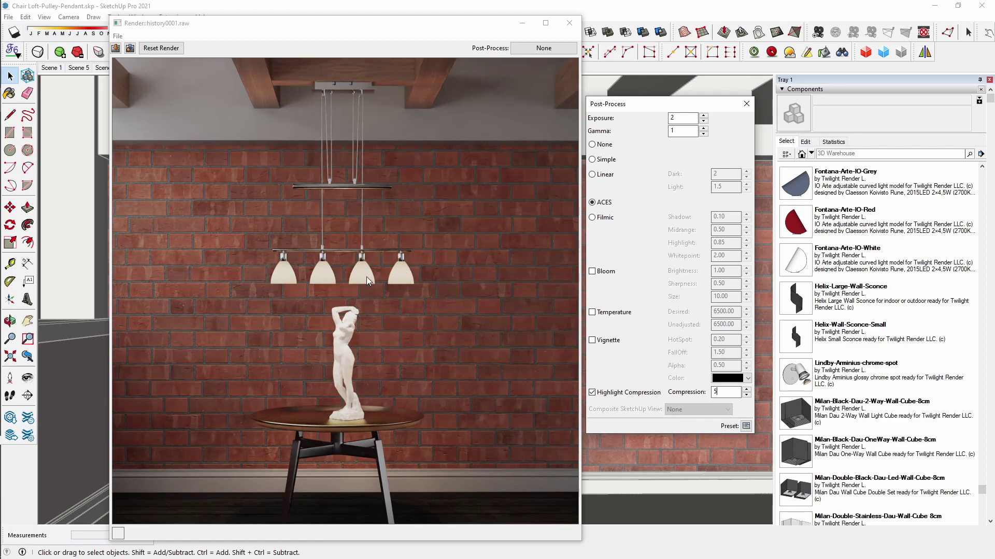
- Set the post-process exposure to 1 and the gamma to 1.20
double_click(672, 117)
type("1")
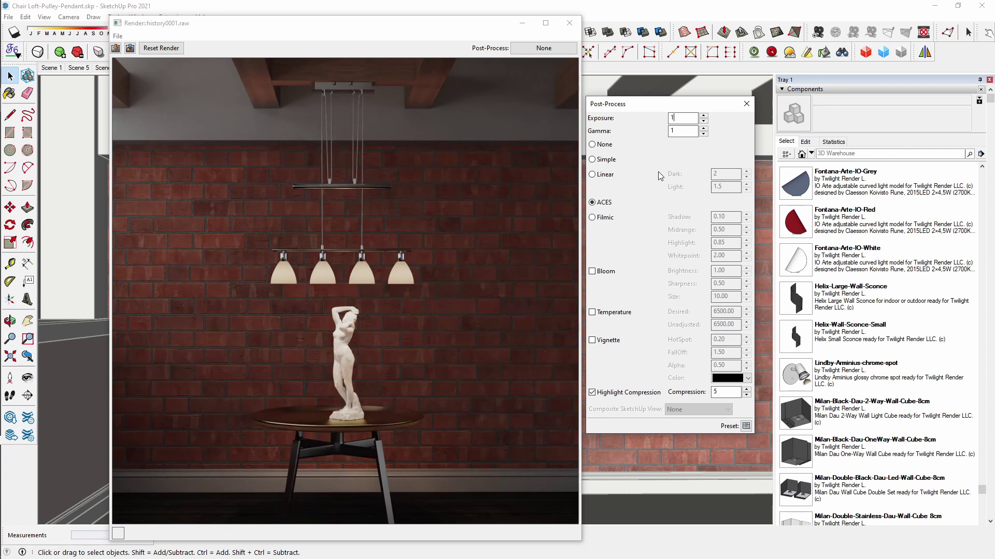
left_click(704, 129)
left_click(704, 129)
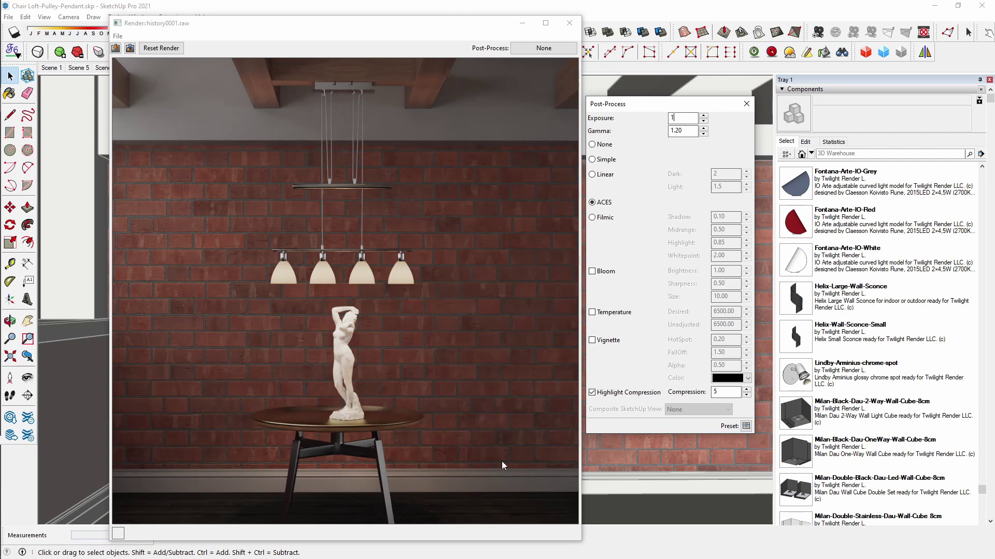
- Enable the Vignette effect with a HotSpot of 1 and an Alpha of 1
left_click(594, 341)
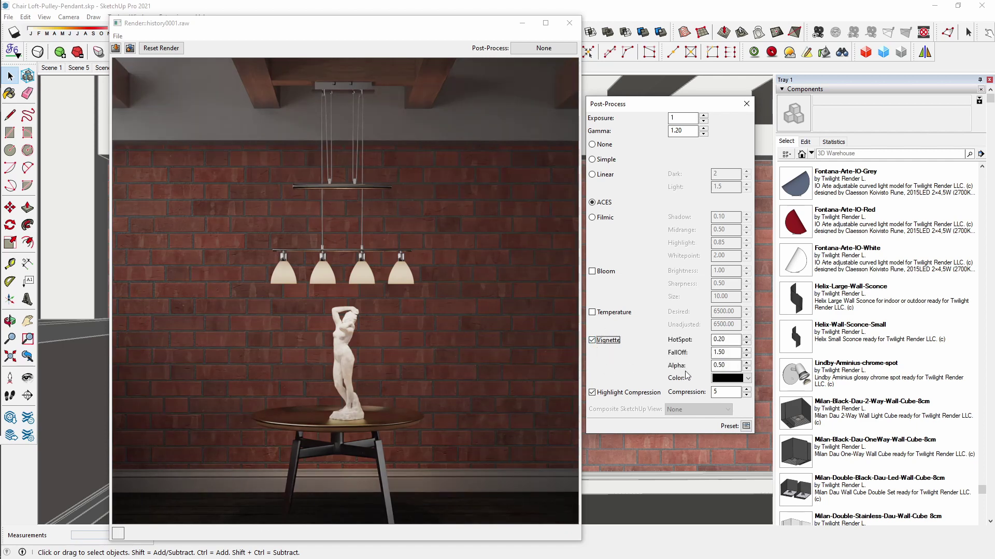
double_click(734, 342)
type("1")
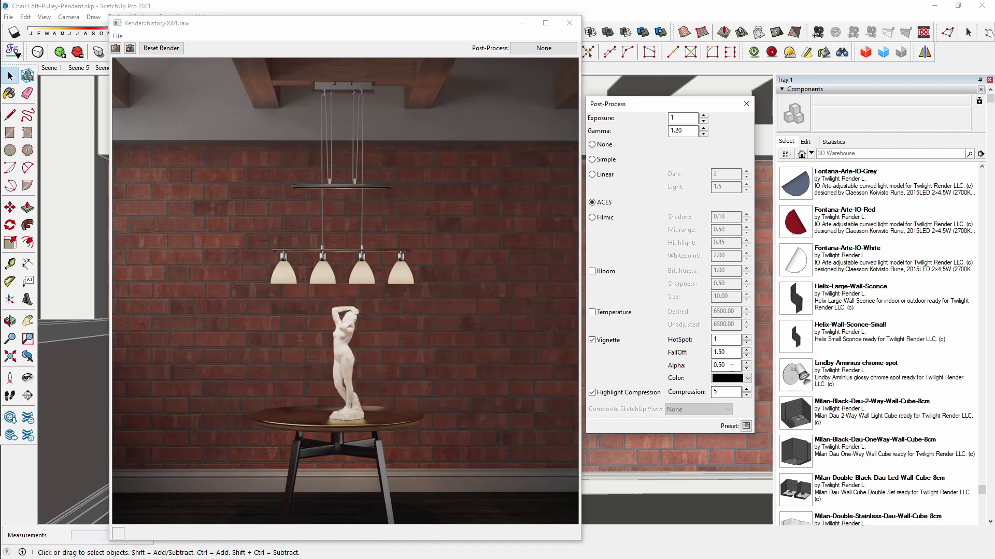
left_click_drag(732, 364, 713, 365)
type("1")
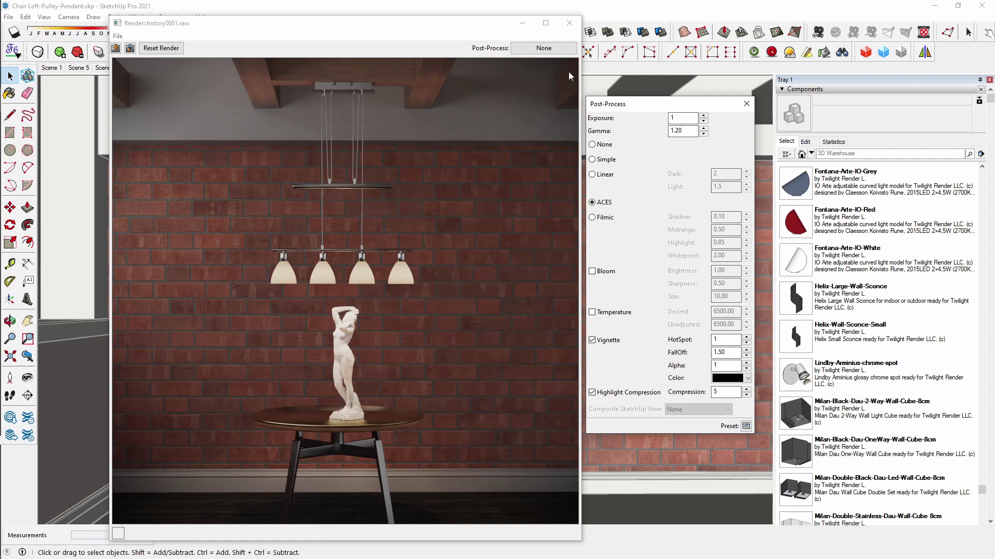
- Change the vignette color to white
left_click(726, 383)
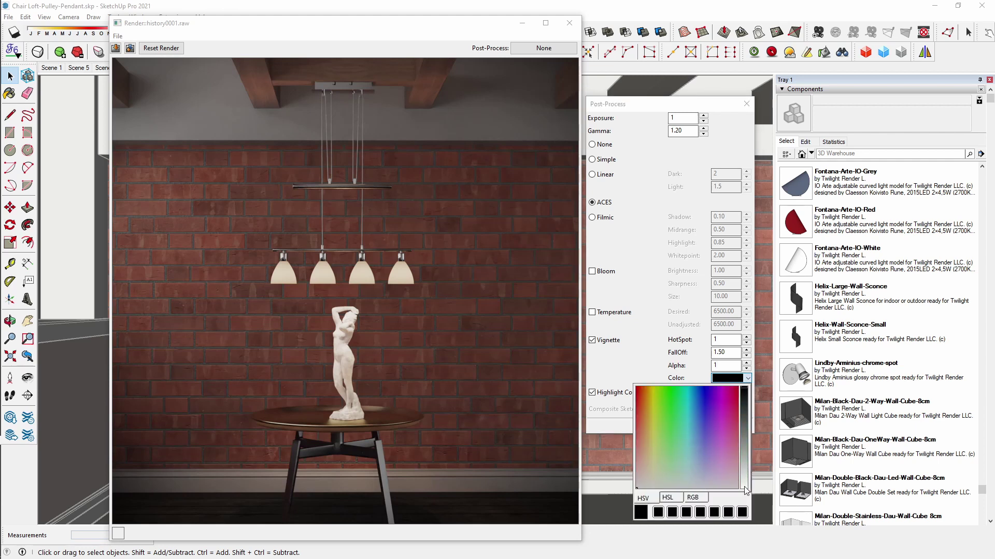
left_click_drag(747, 487, 749, 503)
left_click(667, 348)
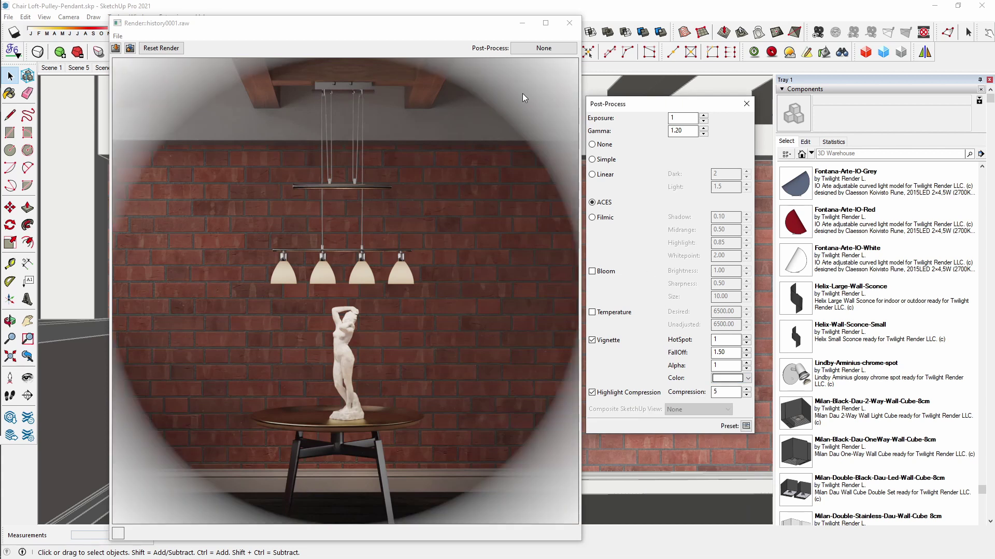
- Try a vignette HotSpot of .2, set it to .5, and set the vignette Alpha to .5
double_click(717, 339)
type(".2")
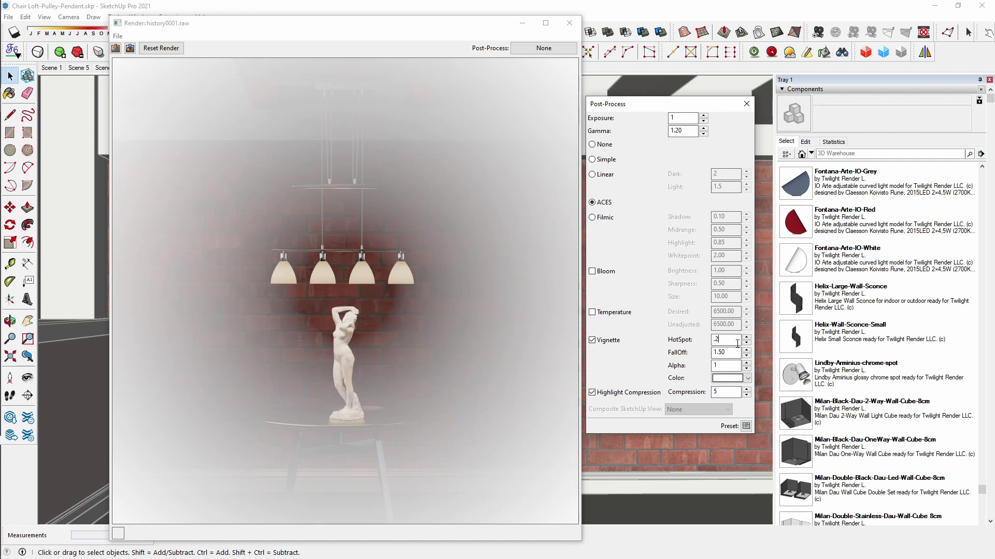
key("BackSpace")
type("5")
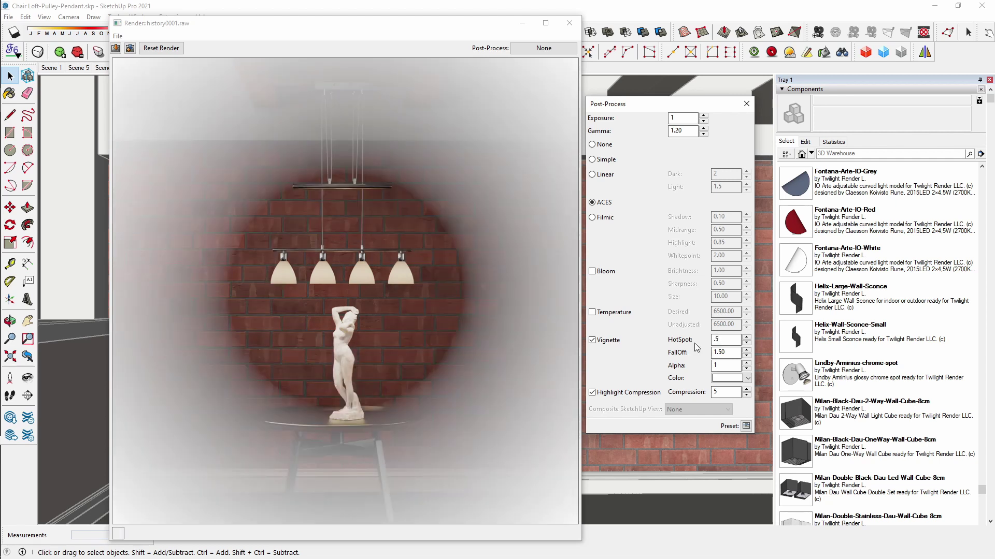
double_click(717, 365)
type(".5")
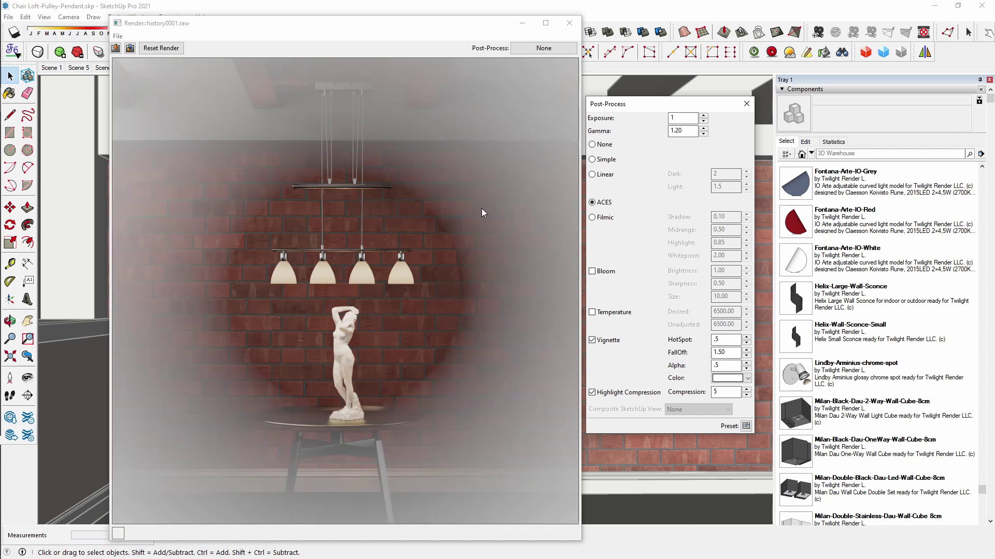
- Switch the vignette color to black and back to white to compare the effect on the render
left_click(729, 379)
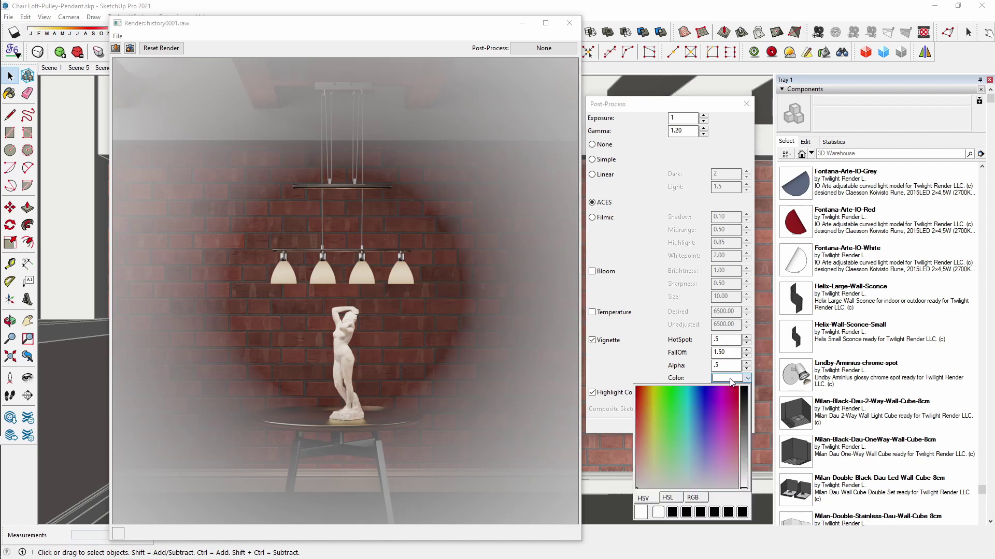
left_click_drag(743, 419, 743, 387)
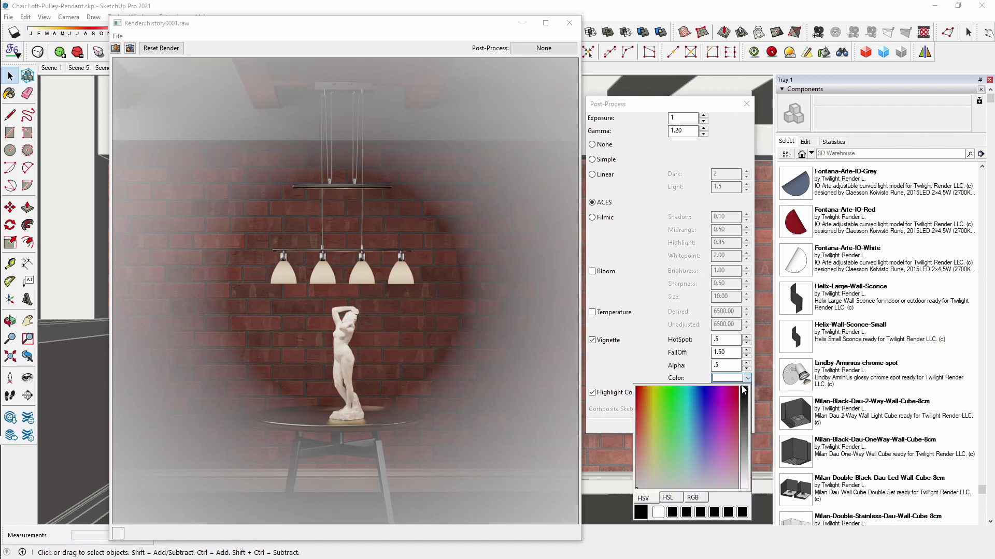
left_click(737, 342)
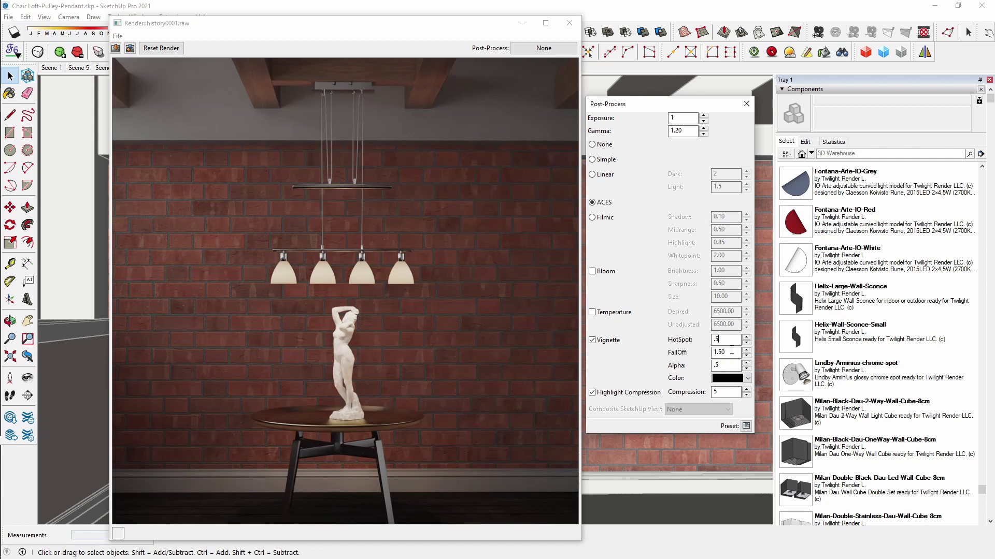
double_click(730, 351)
left_click(734, 383)
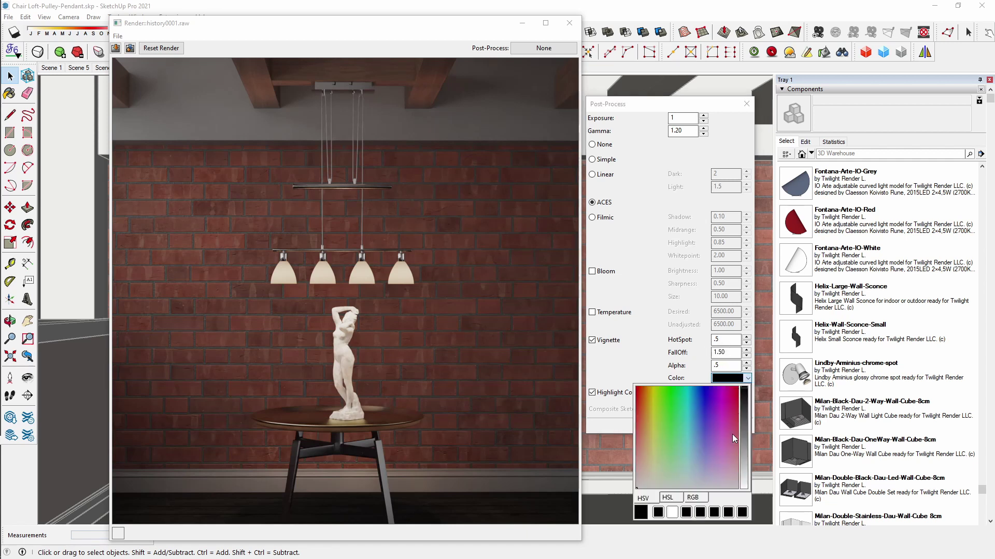
left_click(747, 487)
left_click(653, 330)
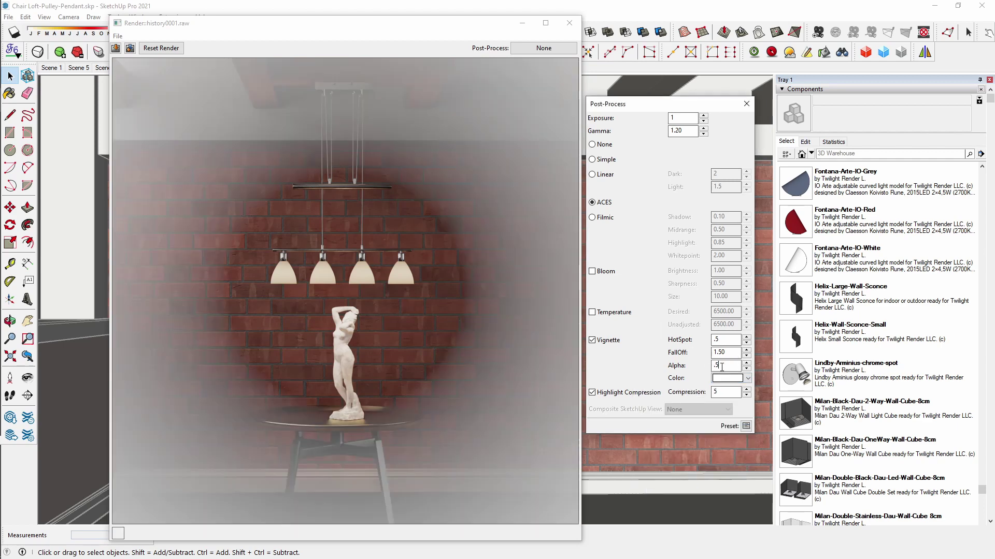
- Set the vignette's Alpha to 1 and its FallOff to 1
double_click(721, 365)
type("1")
key("shift+Tab")
type("1")
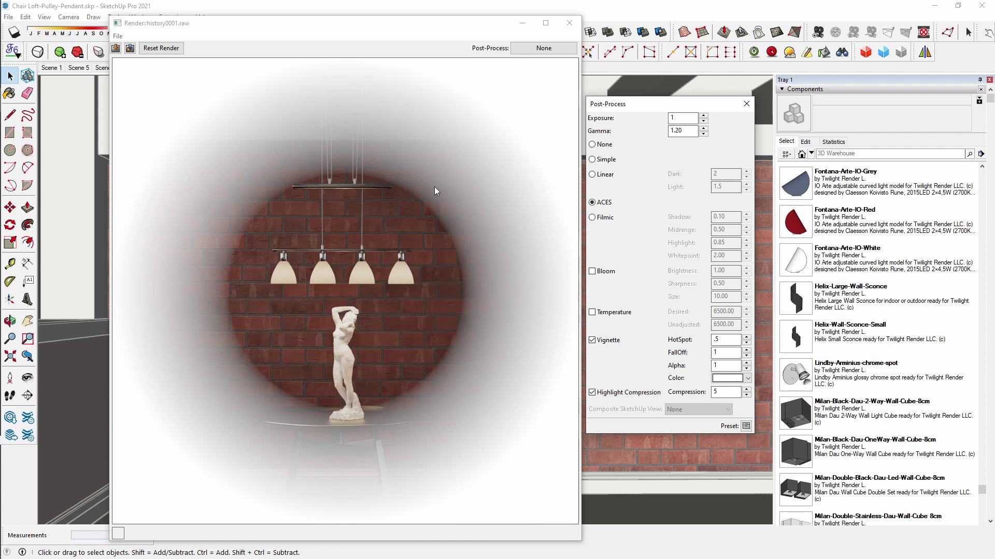
- Try a vignette FallOff of .1 and set it back to 1.5
double_click(723, 354)
type(".1")
key("Return")
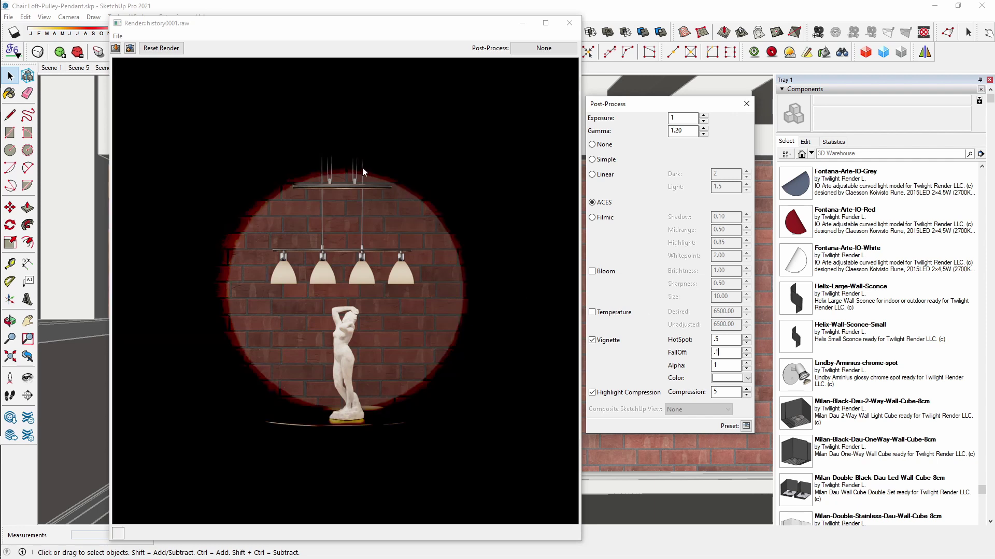
double_click(723, 352)
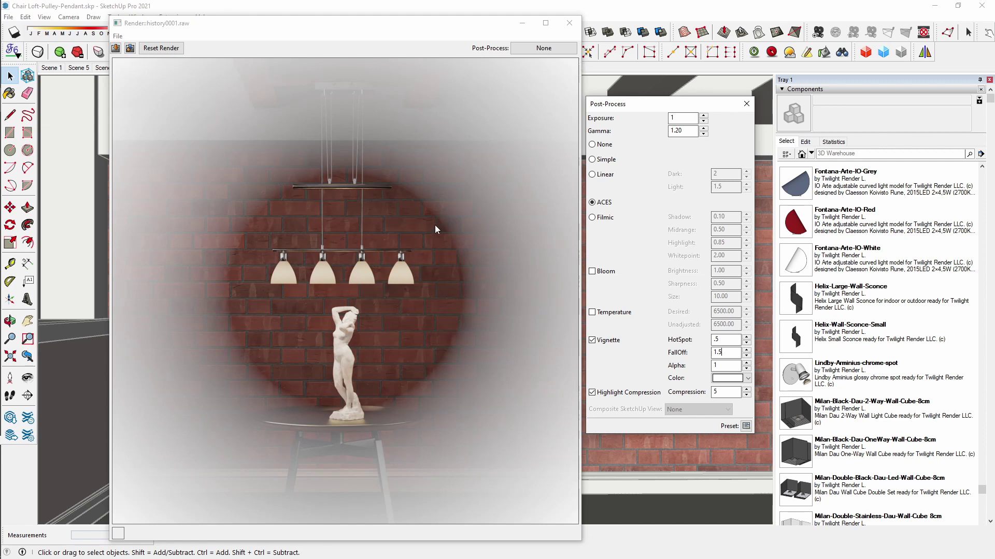
- Set the vignette color to black and compare the render with the Vignette effect off and on
left_click(727, 378)
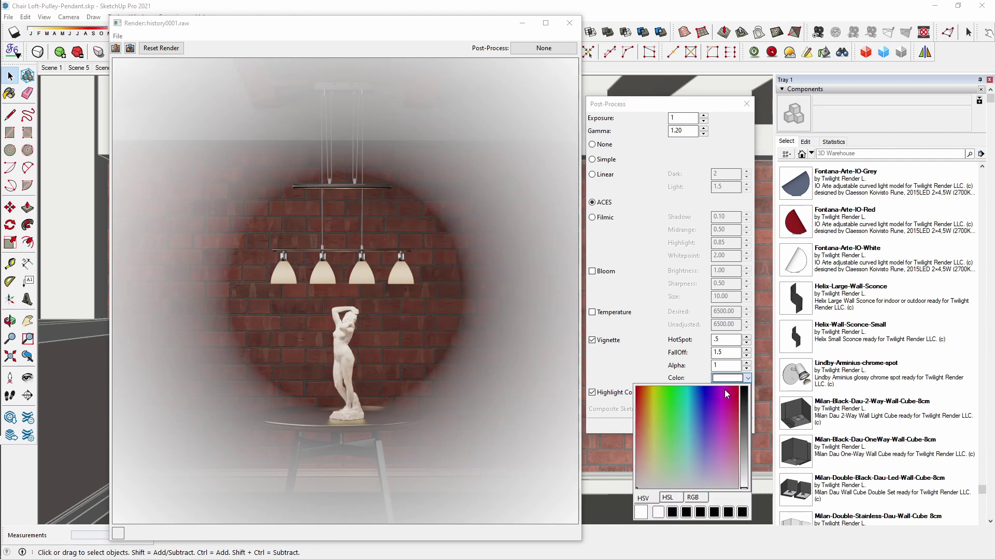
left_click_drag(744, 418, 744, 387)
left_click(733, 352)
left_click(733, 341)
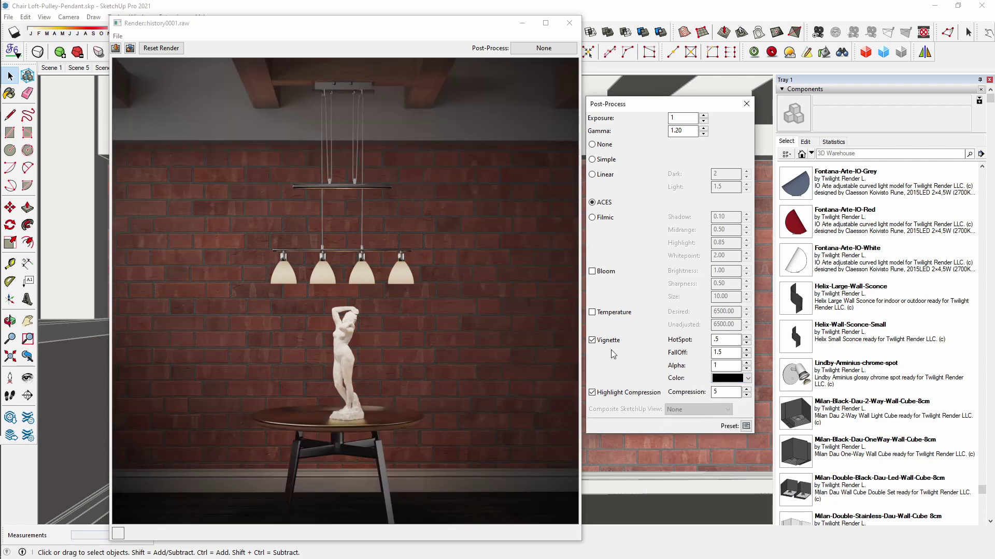
left_click(592, 340)
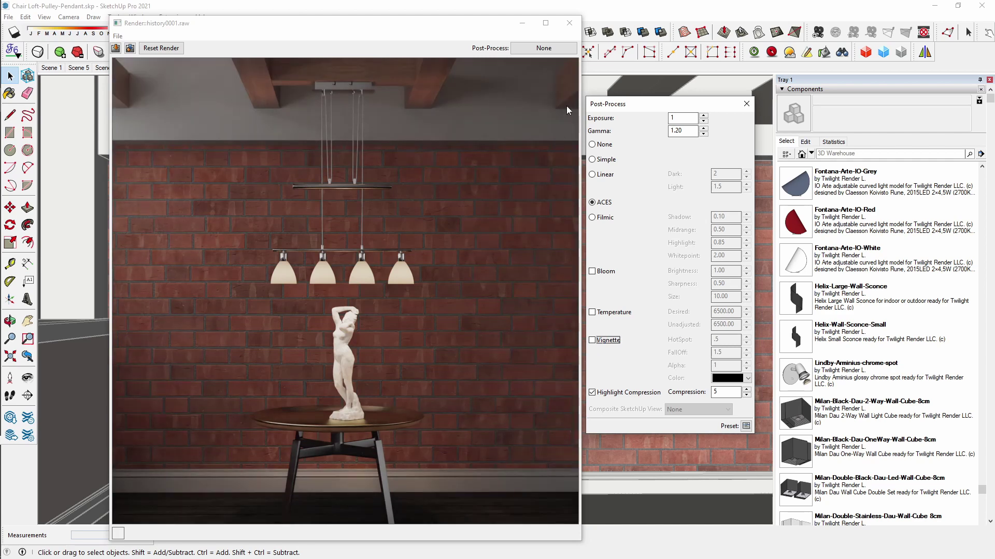
left_click(592, 340)
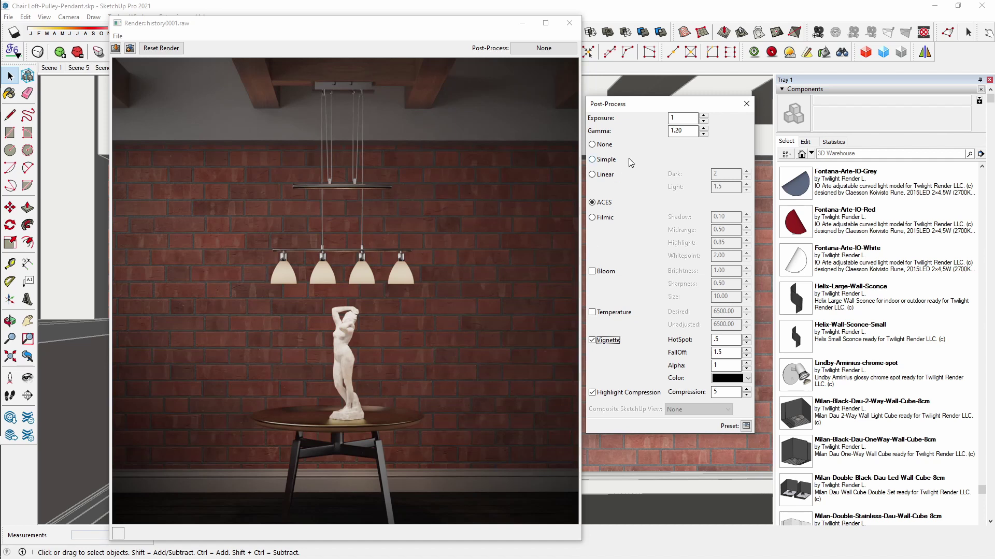
- Try a gamma of 1.60, return it to 1.20, and set the exposure to 1.1
left_click(704, 127)
left_click(704, 128)
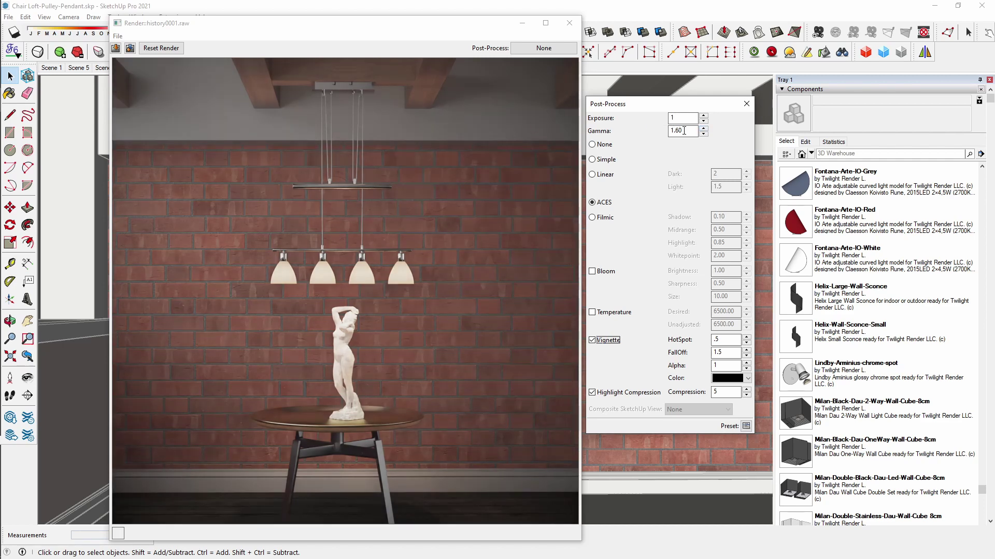
left_click(703, 134)
left_click(704, 134)
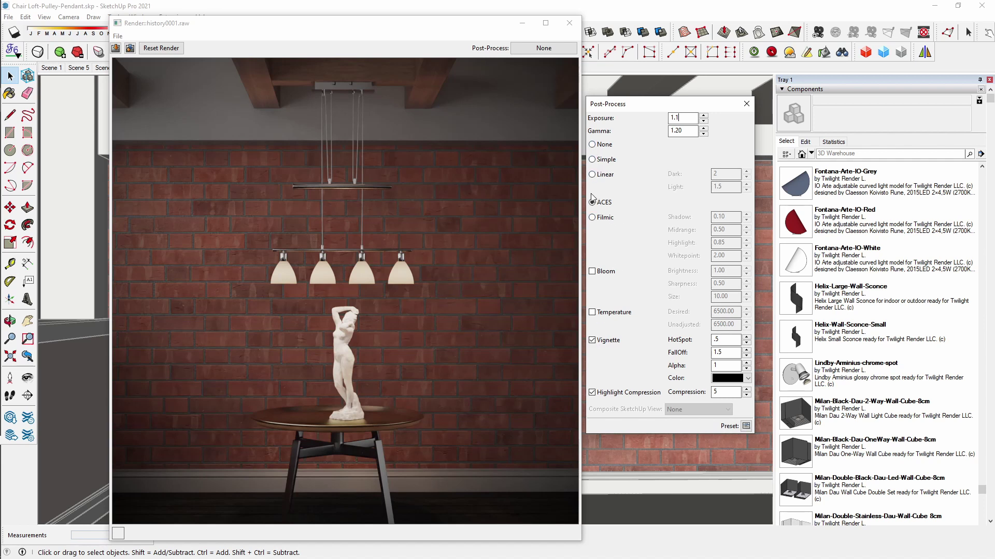
- Switch the post-processing to Simple and turn off both Vignette and Highlight Compression
left_click(594, 161)
left_click(592, 340)
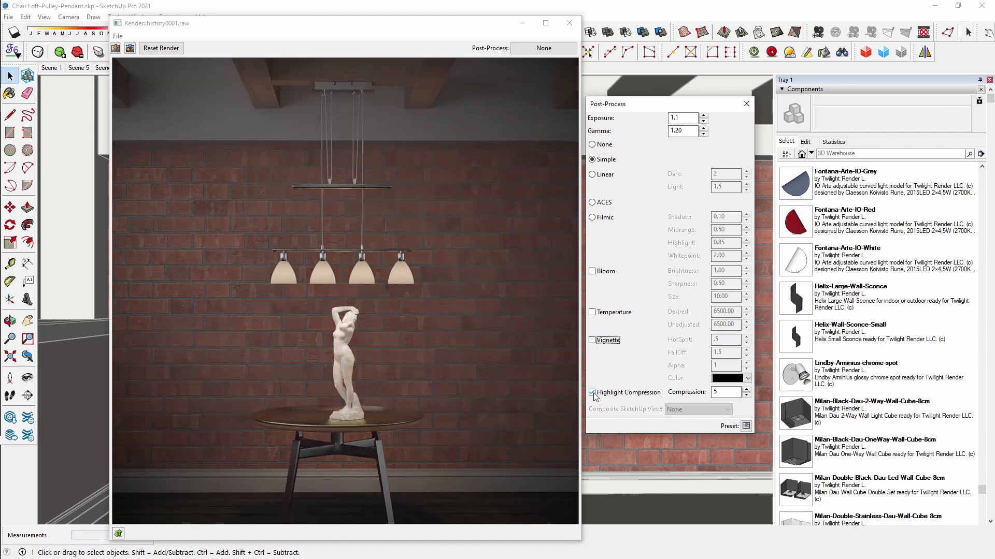
left_click(592, 393)
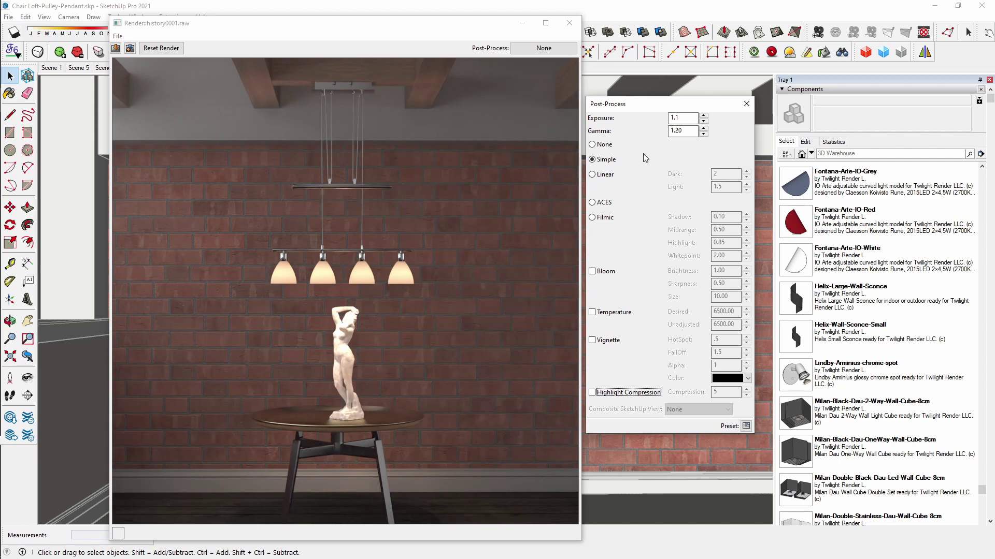
- Set the exposure and the gamma of the Simple post-processing to 1
double_click(683, 118)
type("1")
double_click(691, 130)
type("1")
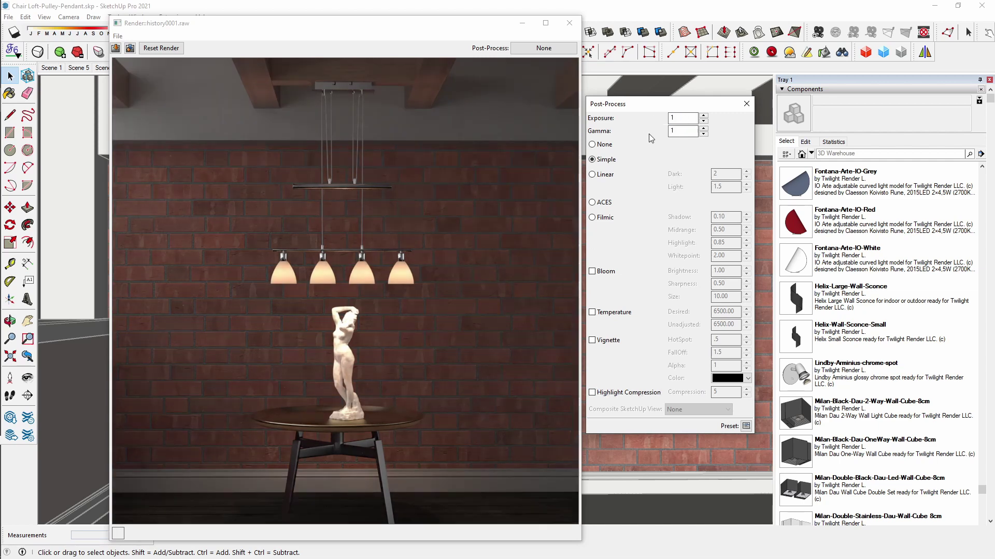
- Try exposures of 2, 1.5 and 1.20 with Simple post-processing and set the exposure to 1.40
double_click(691, 119)
type("2")
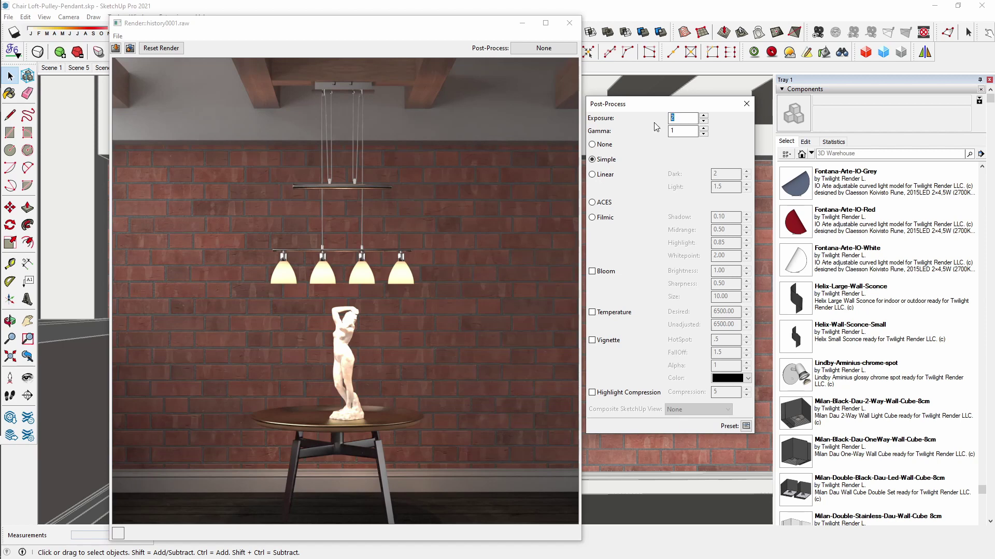
type("1.5")
left_click(703, 122)
left_click(703, 121)
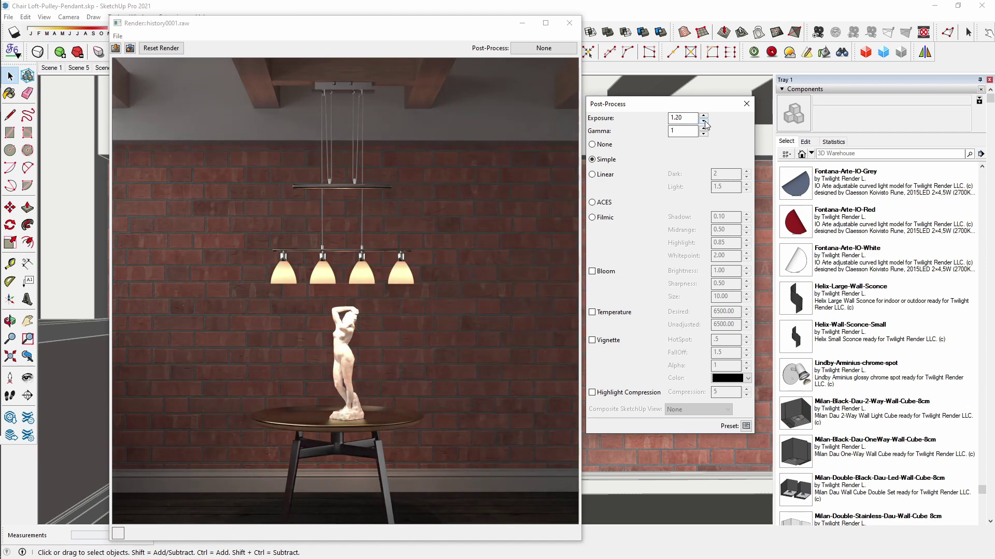
left_click(704, 121)
left_click(703, 116)
left_click(704, 116)
- Preview ACES, switch the post-processing to Filmic, and set the exposure to 1
left_click(593, 203)
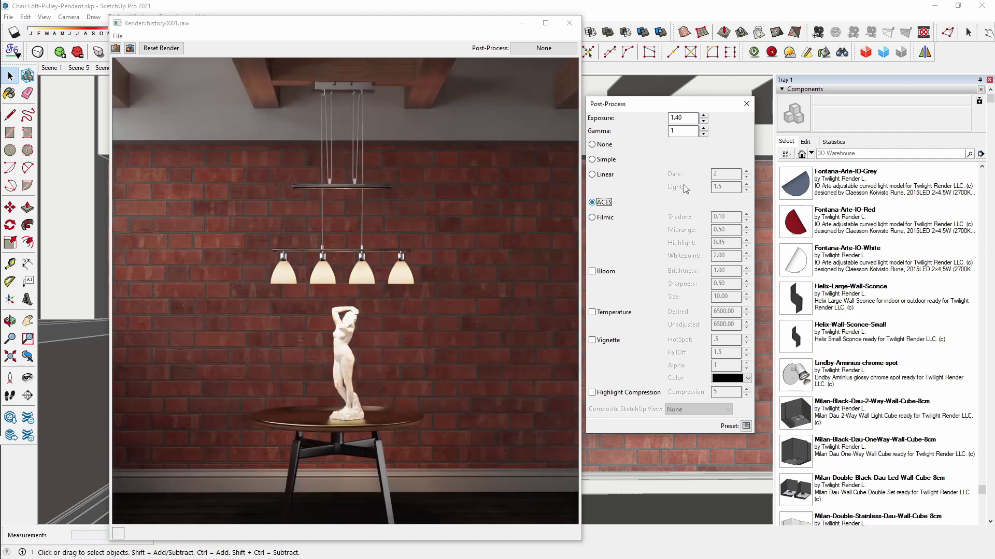
left_click(592, 217)
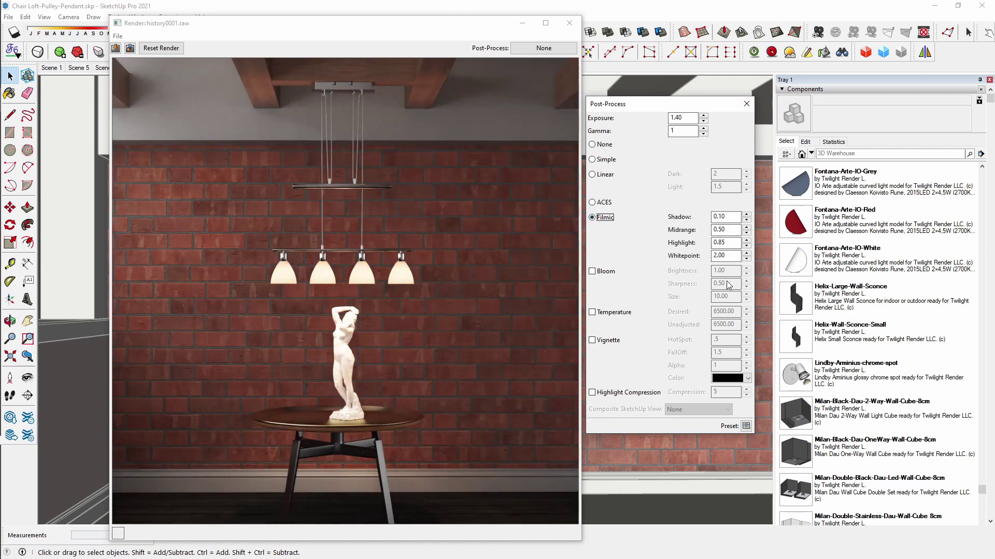
left_click(679, 118)
type("1")
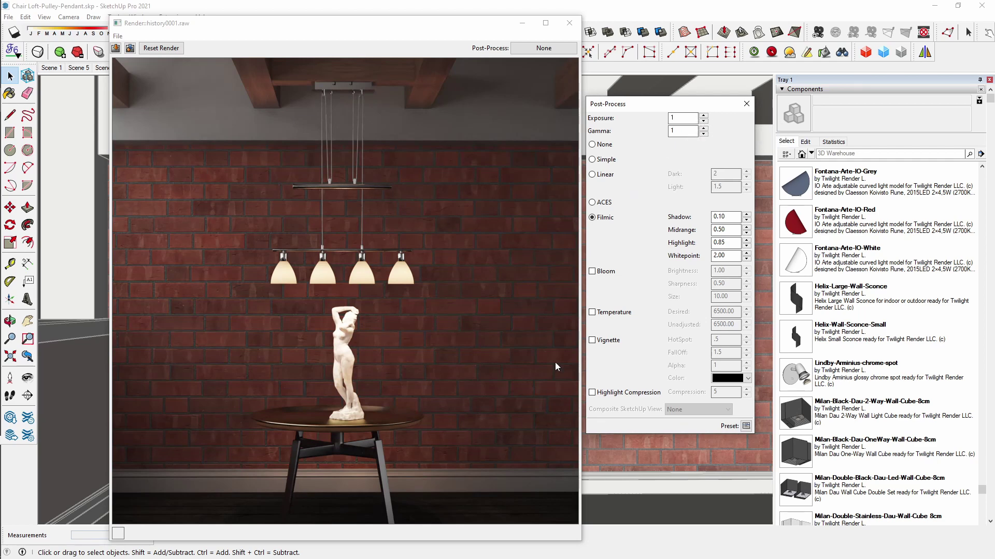
- Compare ACES with Filmic post-processing and review Filmic's Shadow, Midrange and Highlight settings
left_click(597, 204)
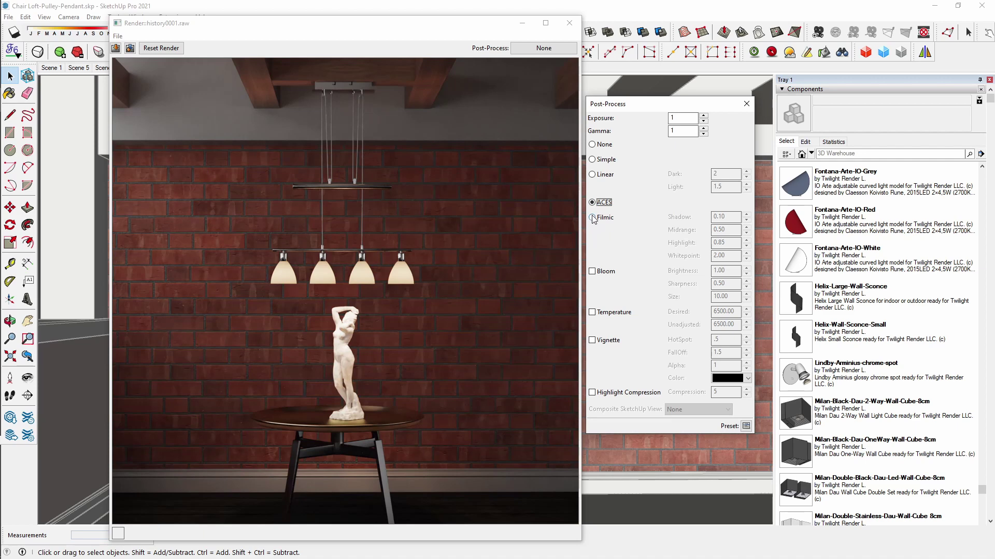
left_click(593, 218)
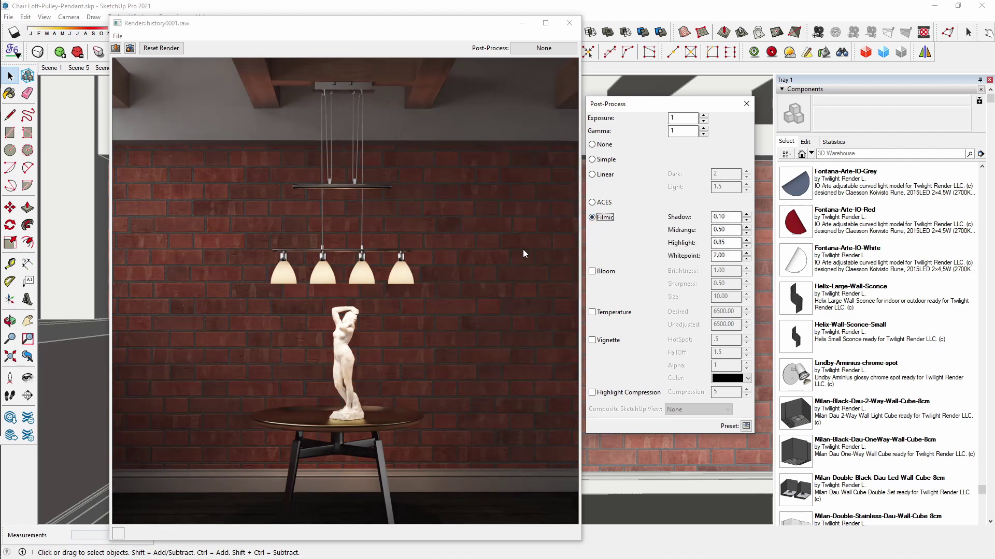
double_click(731, 216)
key("Tab")
key("Tab")
left_click(720, 242)
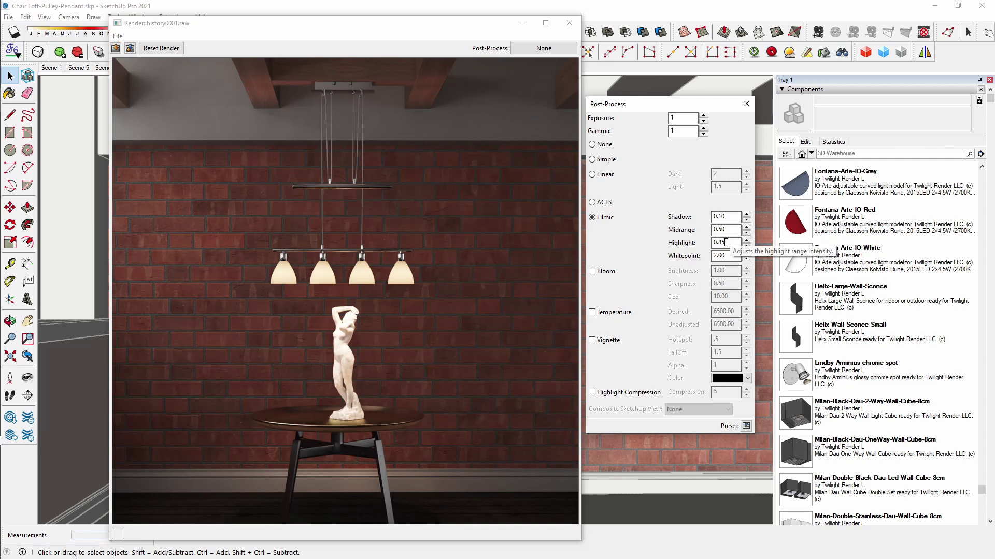
double_click(719, 242)
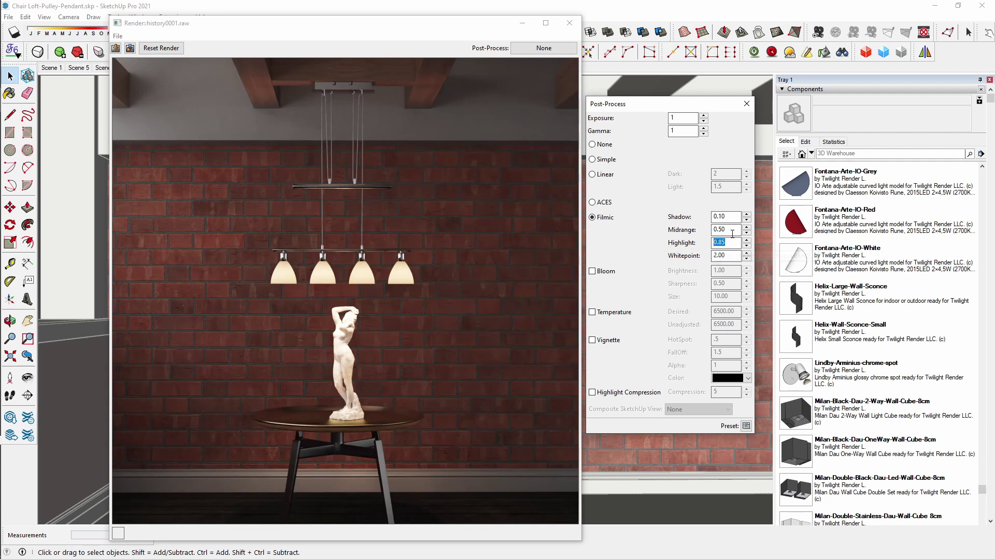
double_click(712, 230)
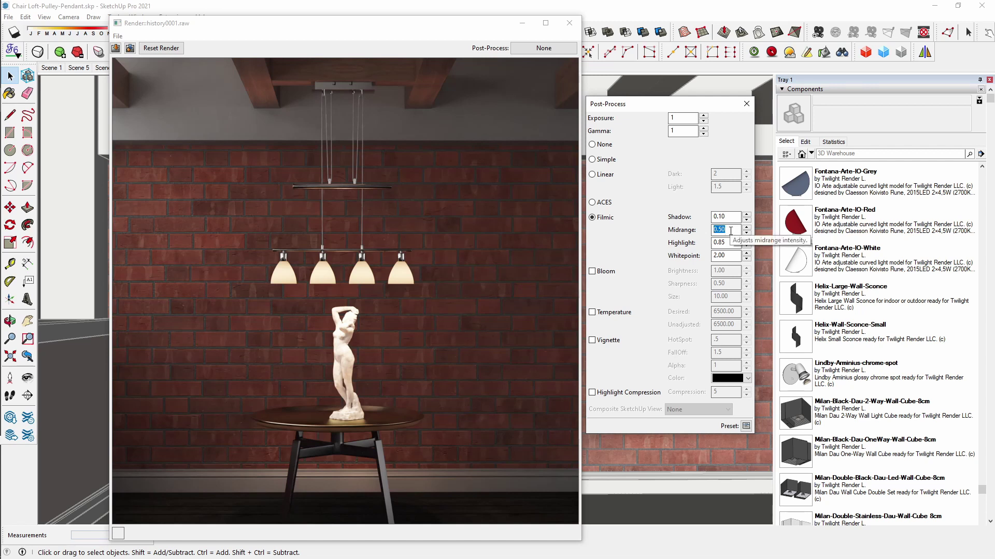
double_click(719, 216)
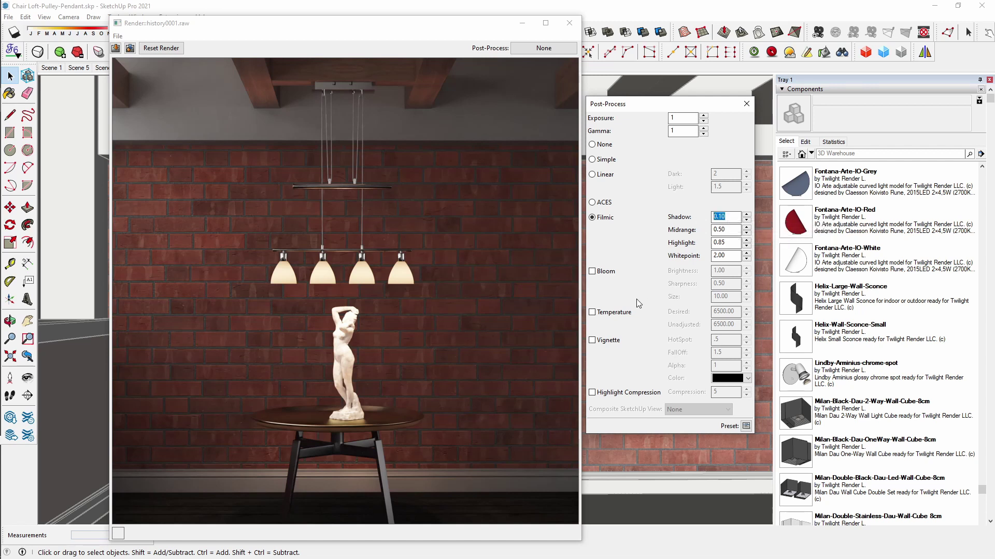
left_click(727, 243)
- Try a Filmic midrange of .6, and set the midrange to 0.75, the shadow to 0.05 and the whitepoint to 2
double_click(730, 229)
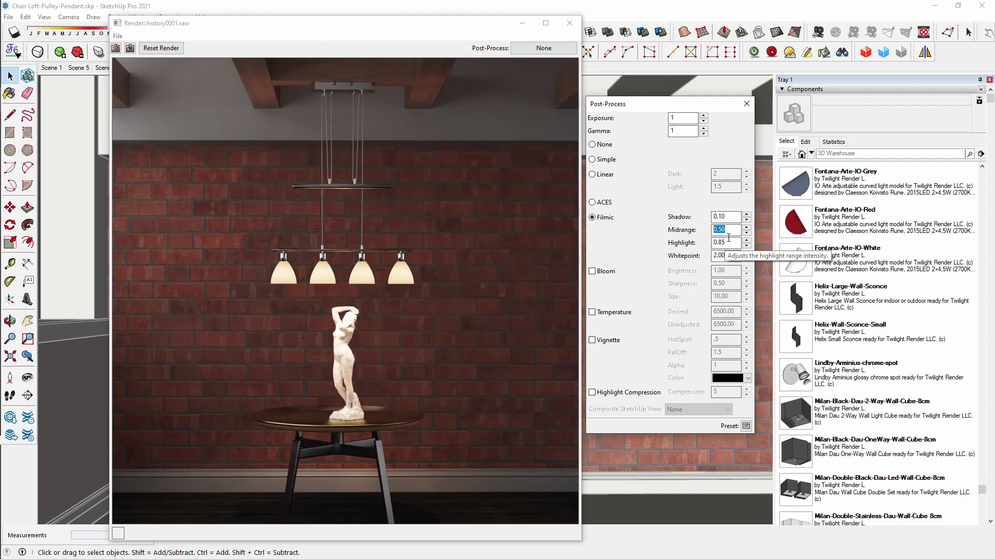
type(".6")
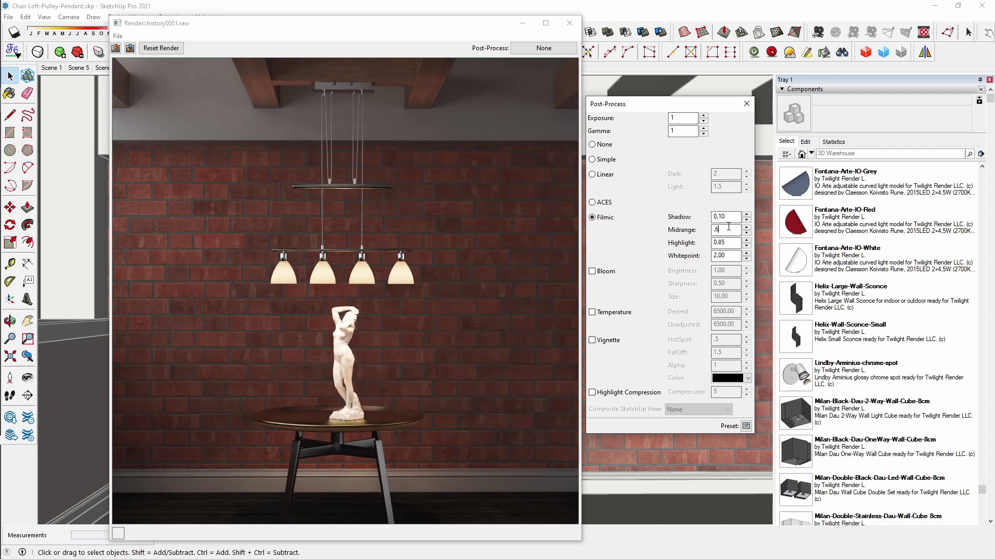
left_click(746, 228)
left_click(746, 228)
left_click(746, 220)
left_click(746, 220)
left_click(740, 255)
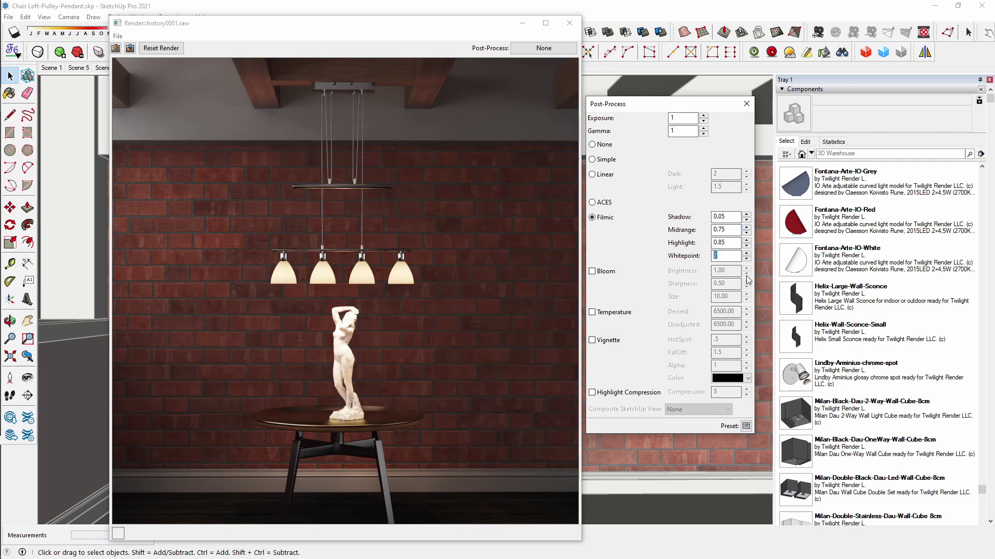
- Set the Filmic highlight to 0.9
double_click(731, 228)
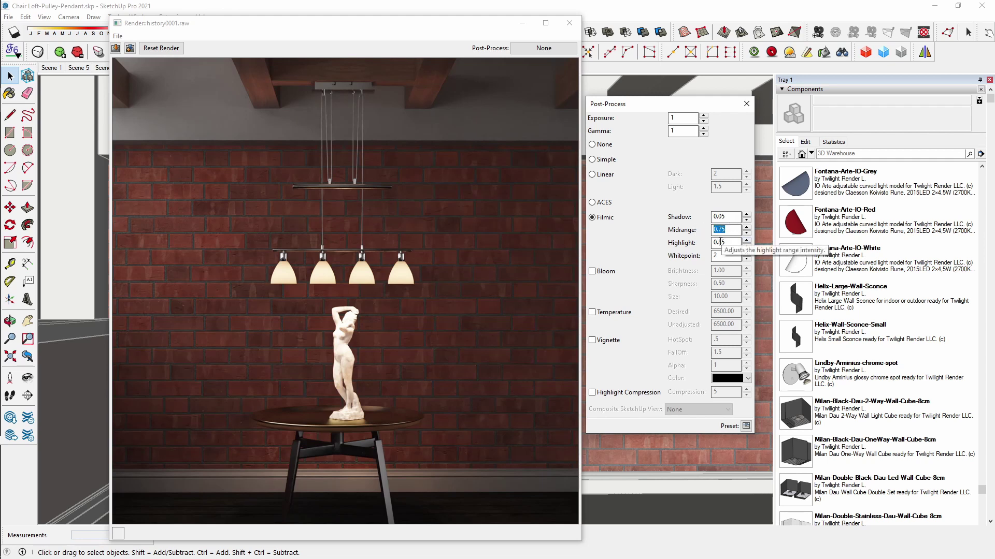
double_click(731, 240)
type("0.6")
double_click(718, 243)
type("0.9")
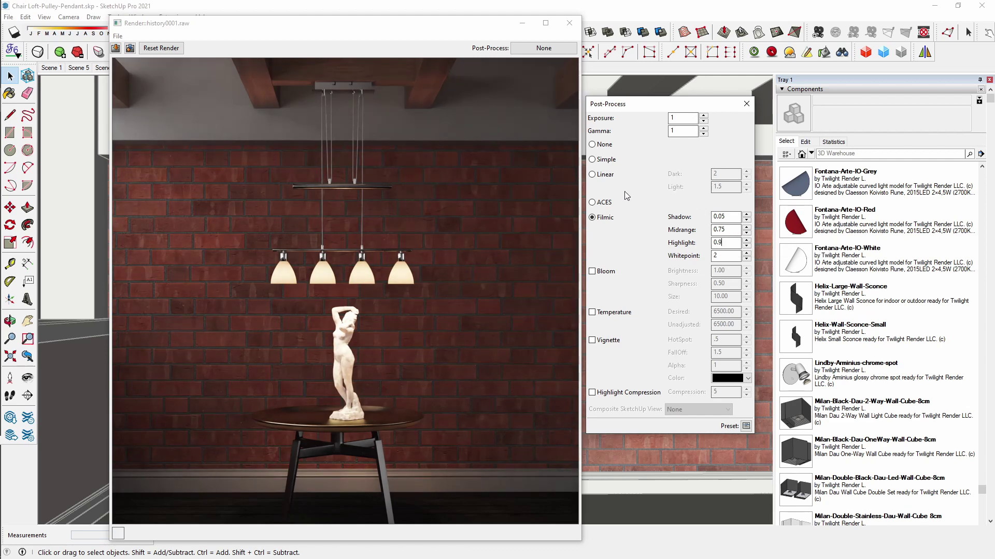
- Switch the post-processing to ACES, try a gamma of 1.30, and set the gamma to 1.10 and the exposure to 1.20
left_click(594, 203)
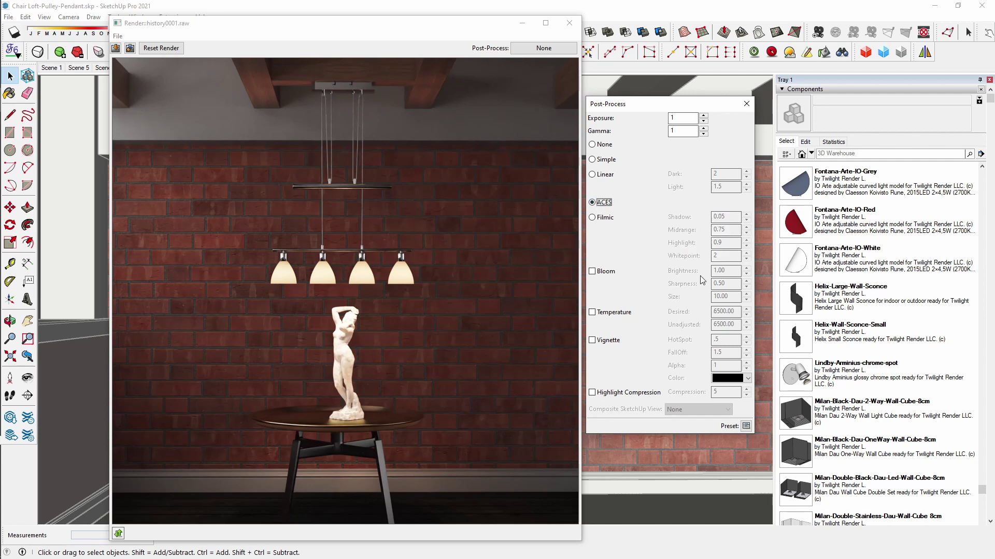
left_click(703, 116)
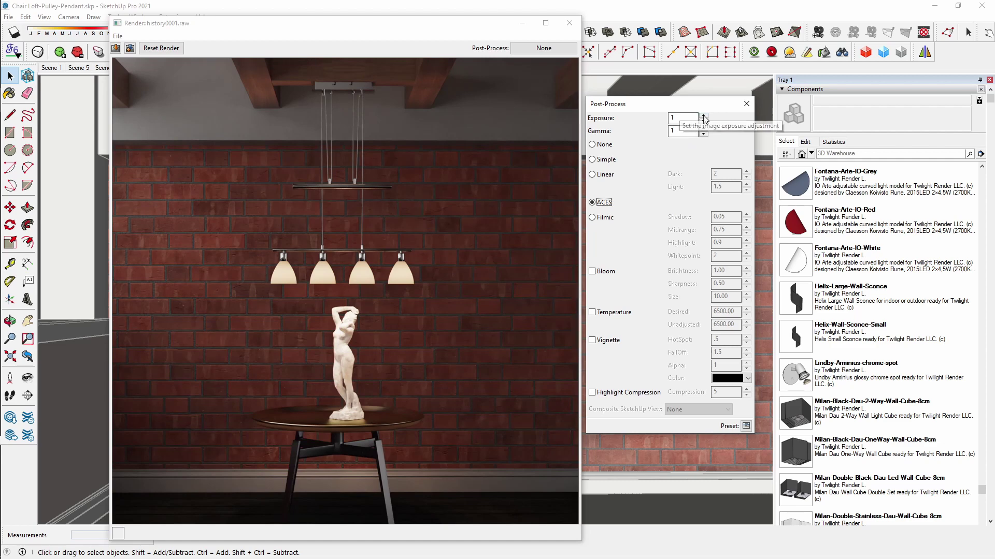
left_click(703, 129)
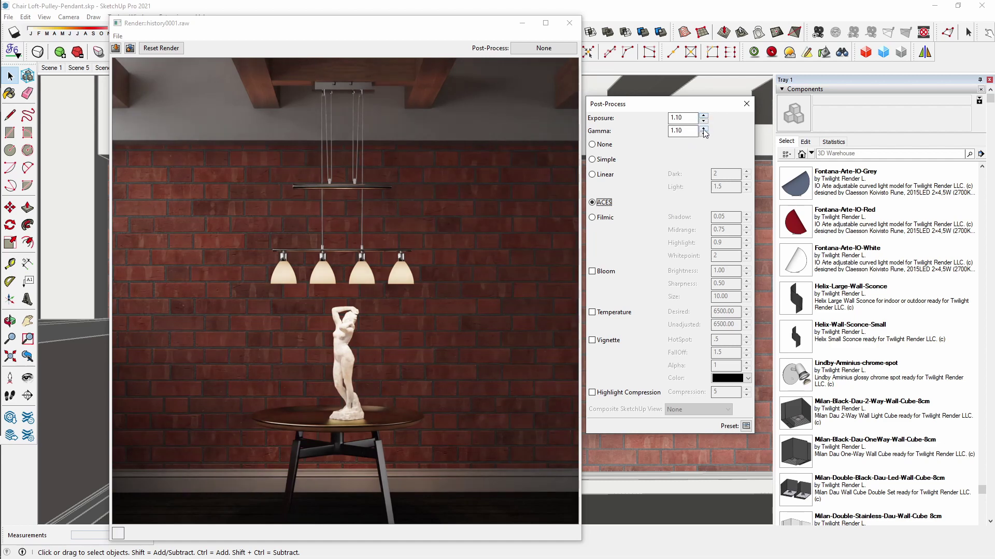
left_click(703, 129)
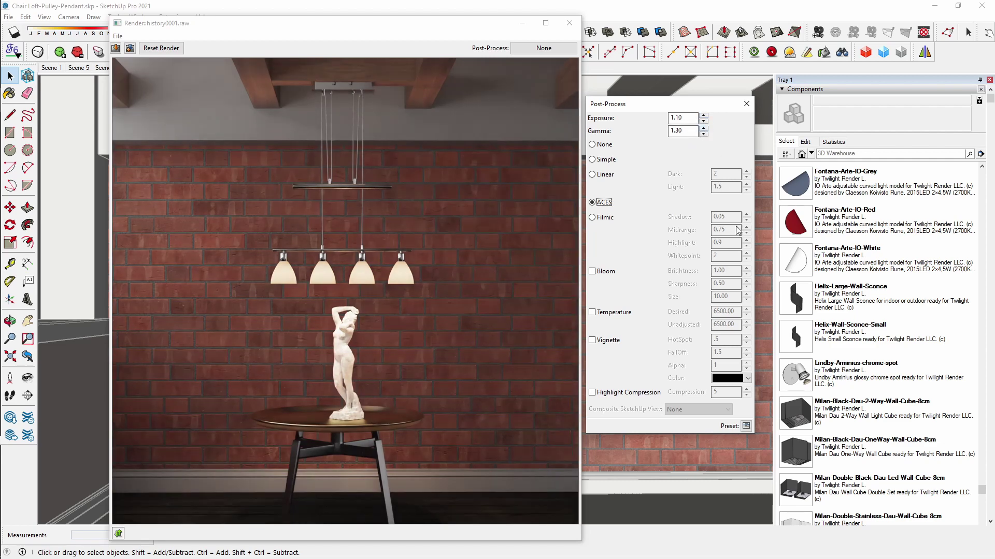
left_click(704, 134)
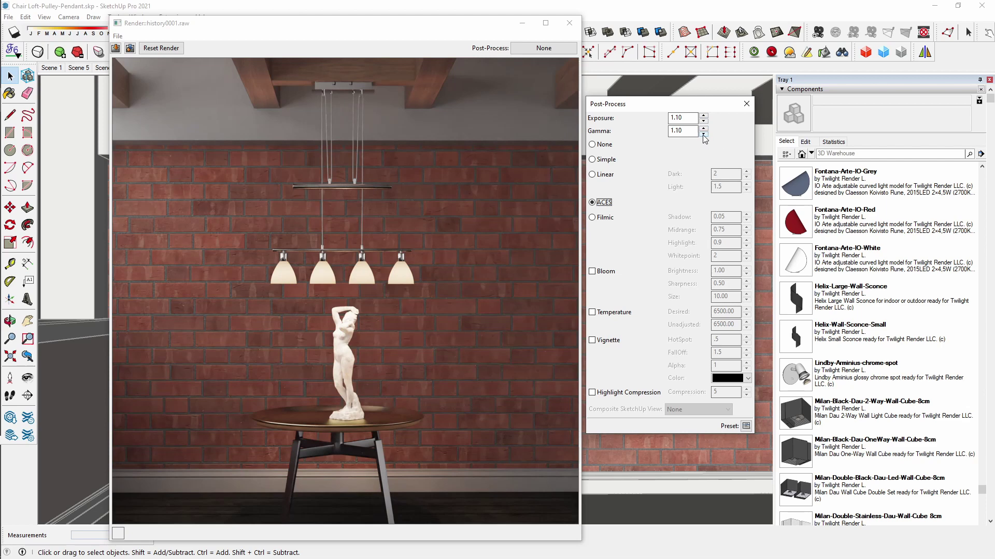
left_click(703, 134)
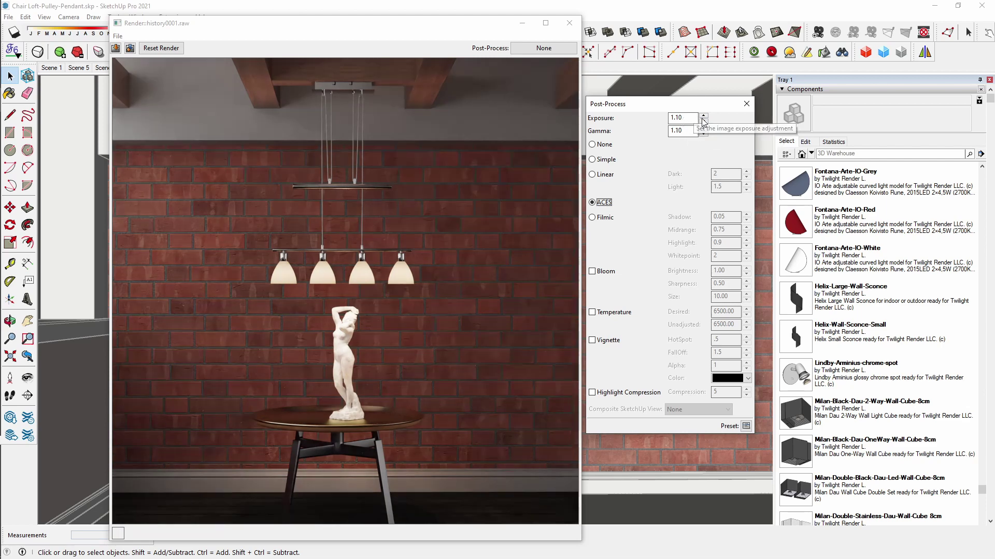
left_click(704, 115)
left_click(603, 202)
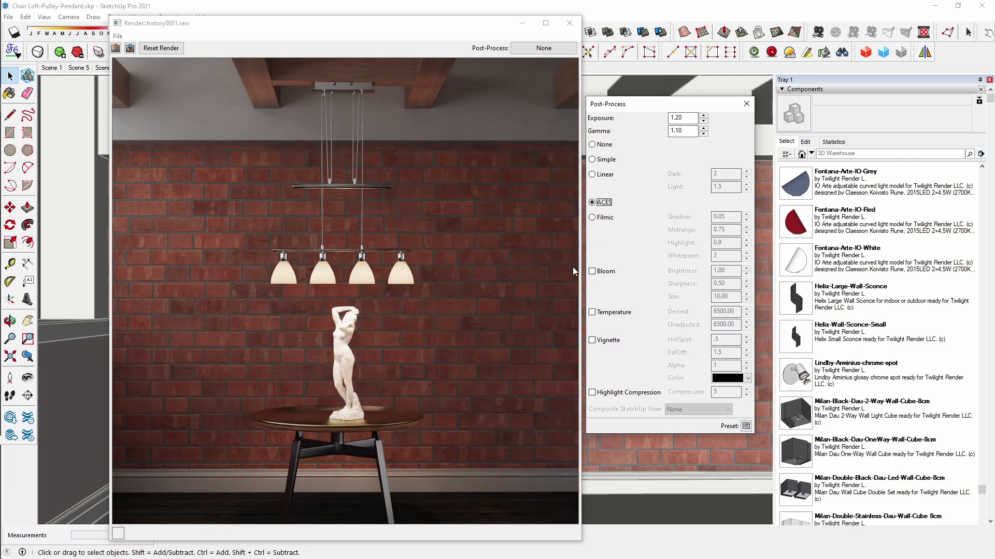
- Turn on Bloom, comparing the render with and without it
left_click(592, 271)
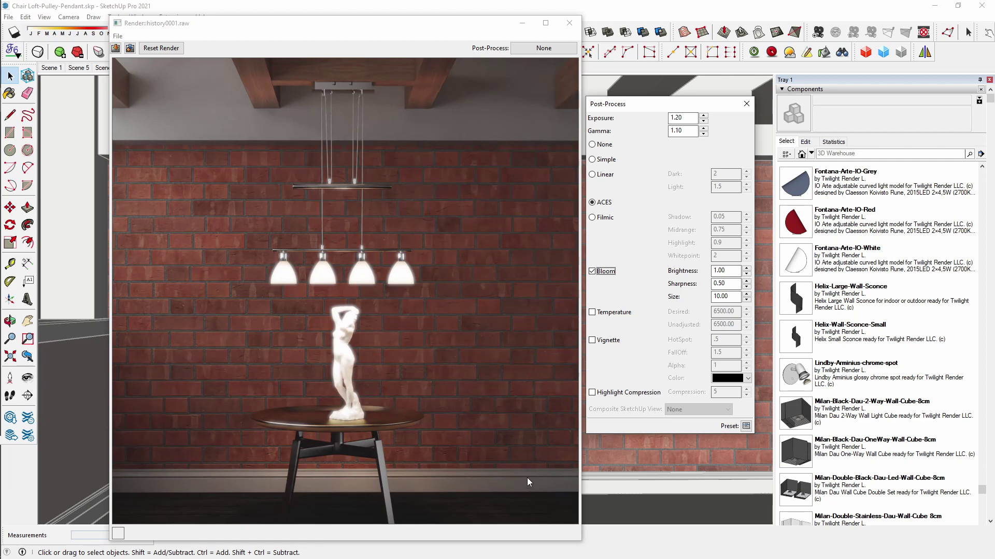
left_click(592, 271)
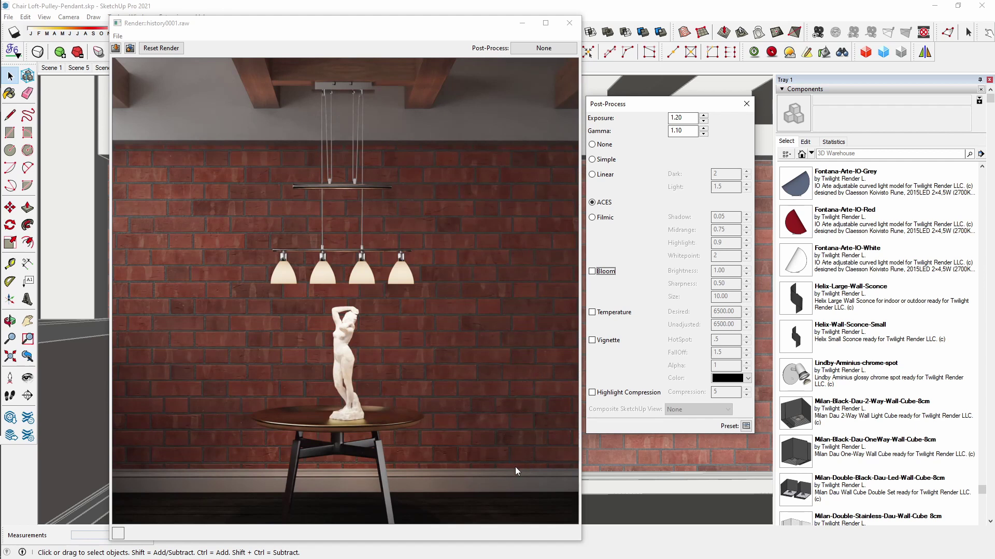
left_click(591, 272)
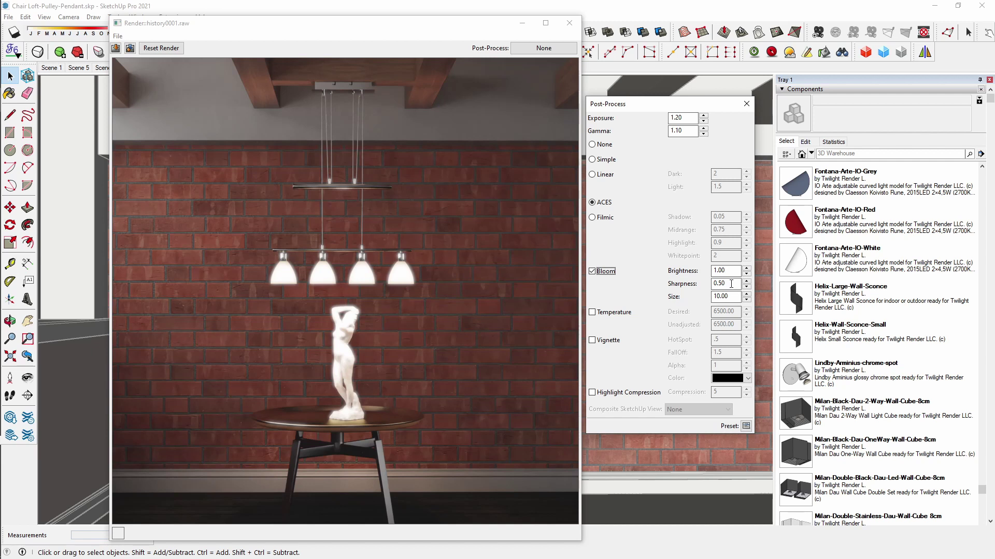
left_click_drag(731, 284, 705, 284)
key("Tab")
- Try a Bloom brightness of 10 and return it to 1
left_click(728, 270)
left_click_drag(727, 270, 701, 272)
type("10")
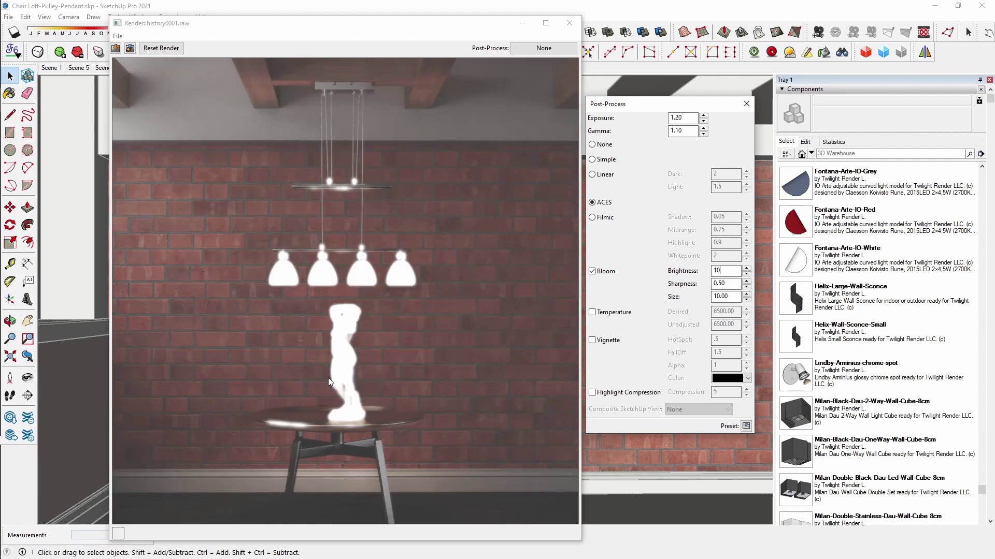
left_click_drag(726, 271, 697, 266)
type("1")
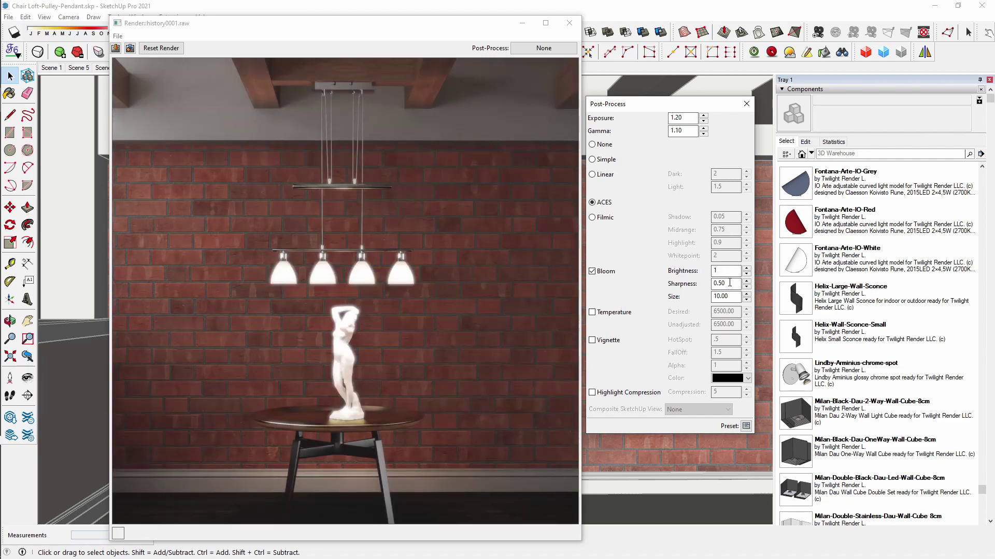
- Try Bloom sharpness values of 1 and .2 and set the sharpness to .75
left_click_drag(726, 284, 714, 283)
type("1")
double_click(717, 270)
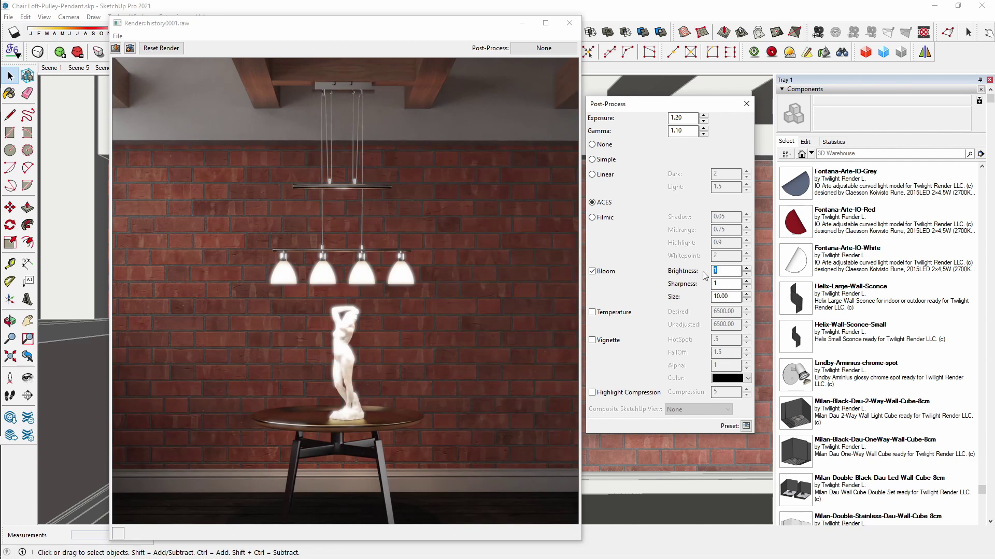
type("5")
key("Return")
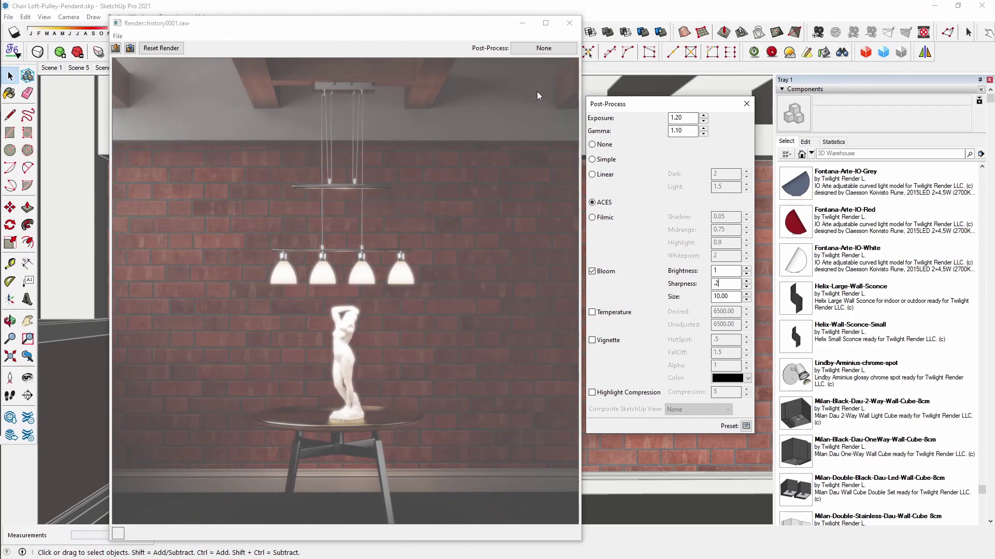
left_click_drag(726, 283, 708, 286)
left_click(725, 284)
left_click_drag(725, 284, 708, 286)
type("75")
left_click(714, 283)
type(".")
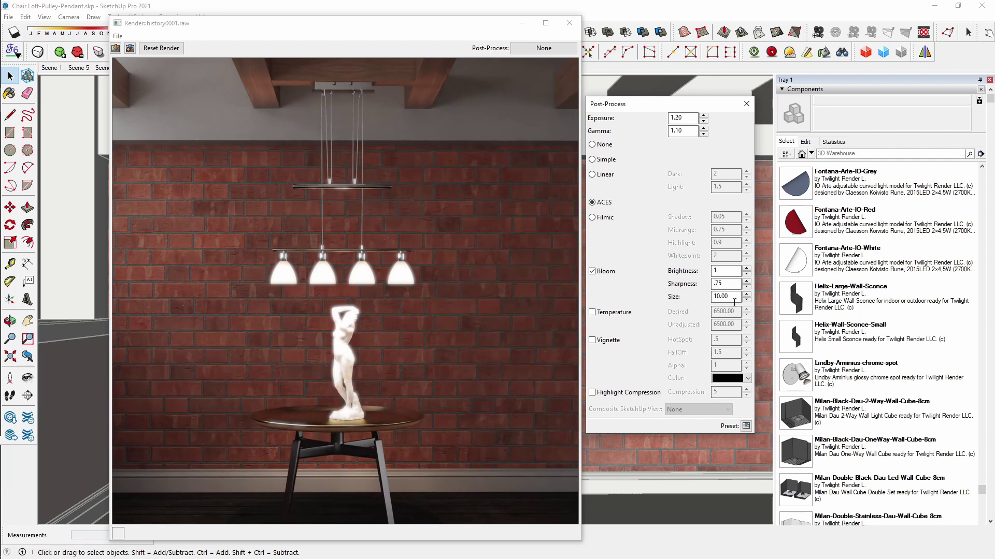
- Set the Bloom size to 20
left_click_drag(706, 271, 713, 299)
left_click(732, 285)
key("Return")
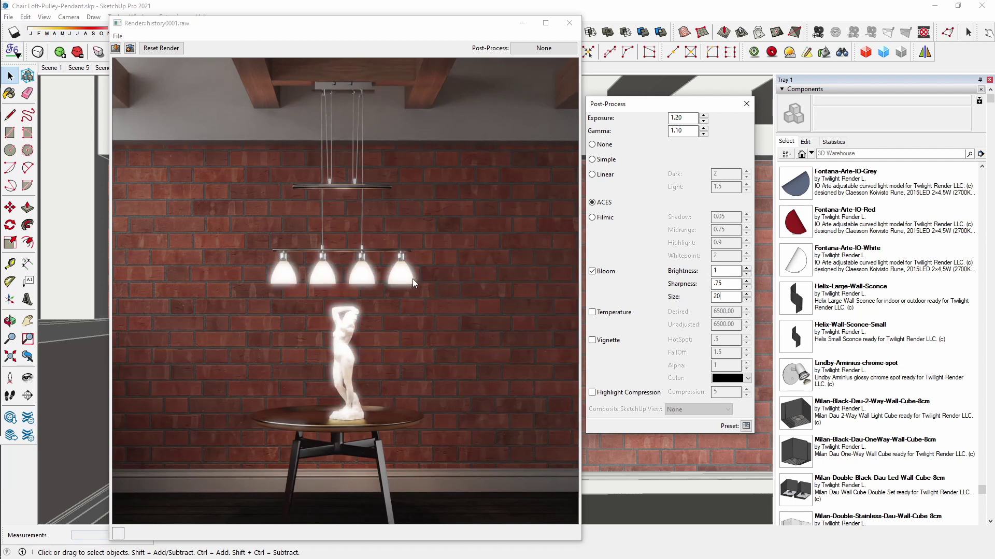
double_click(739, 296)
- Try a Bloom brightness of .5, and set the brightness to .1 and the sharpness to .8
left_click(716, 270)
double_click(718, 272)
type(".5")
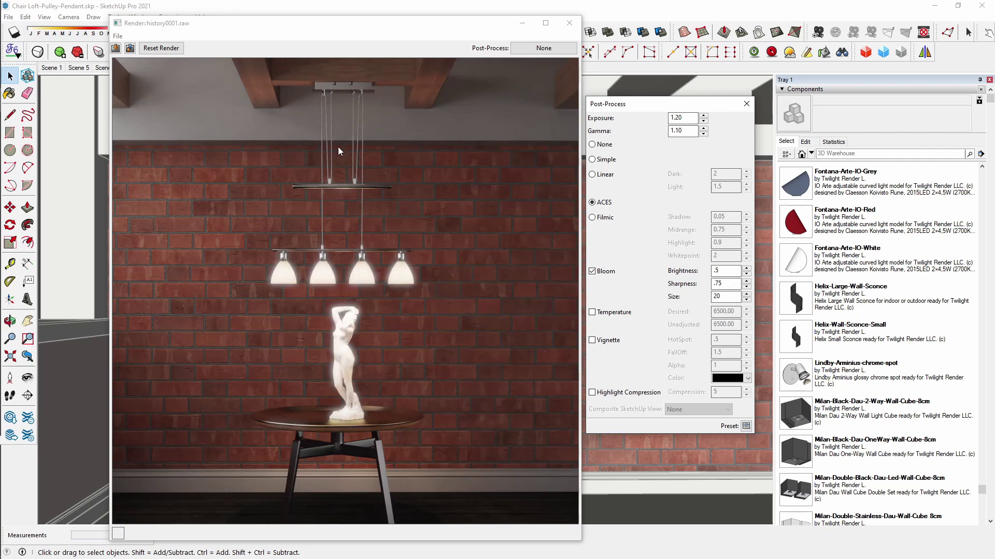
double_click(714, 270)
type("1")
double_click(716, 283)
type("8")
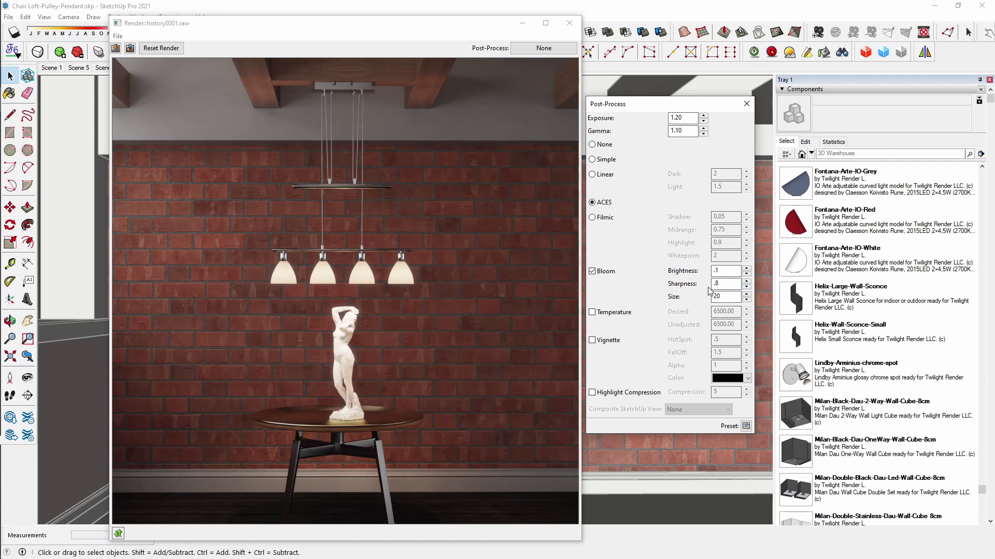
- Turn Bloom off and back on to compare its subtle effect on the lamps and statue
left_click(726, 271)
left_click(592, 272)
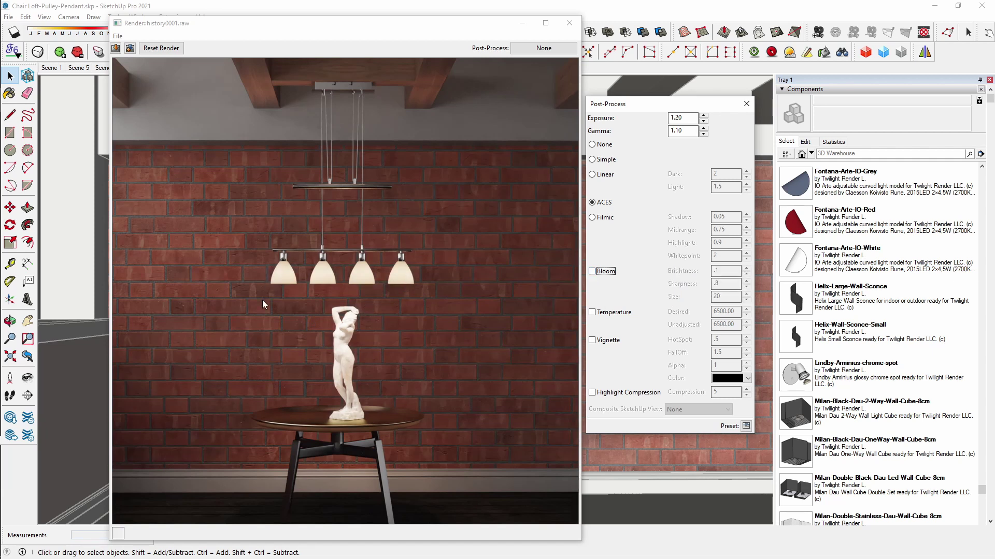
left_click(590, 272)
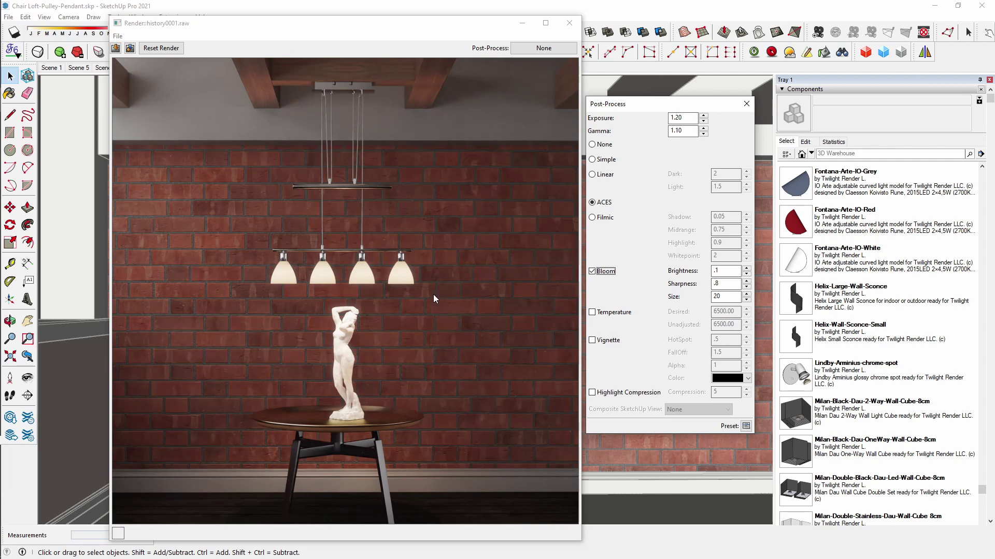
- Try a Bloom brightness of .4 and set the brightness to .2
double_click(732, 272)
type(".4")
key("Return")
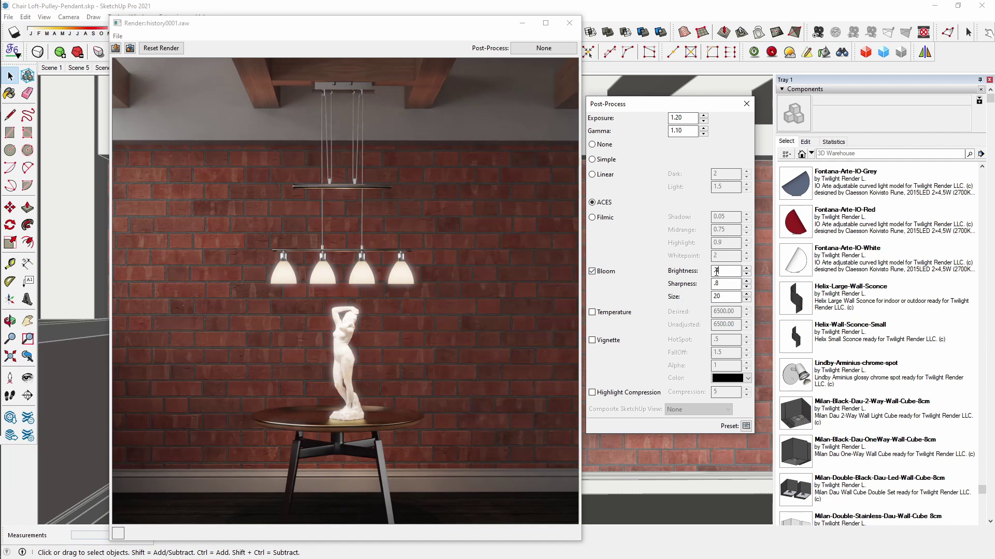
left_click_drag(717, 271, 692, 273)
type(".2")
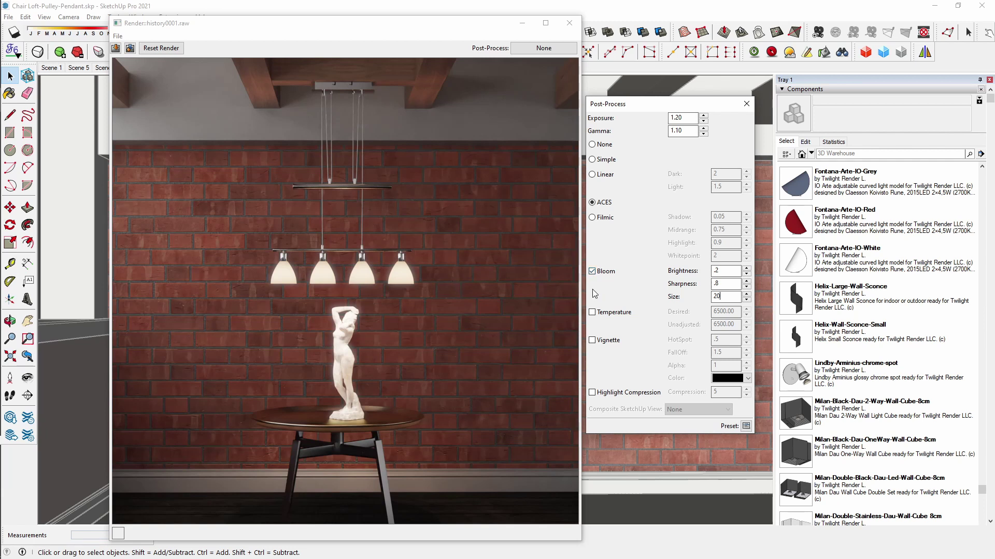
- Preview the render without Bloom, turn on Vignette, and turn Bloom back on
left_click(592, 271)
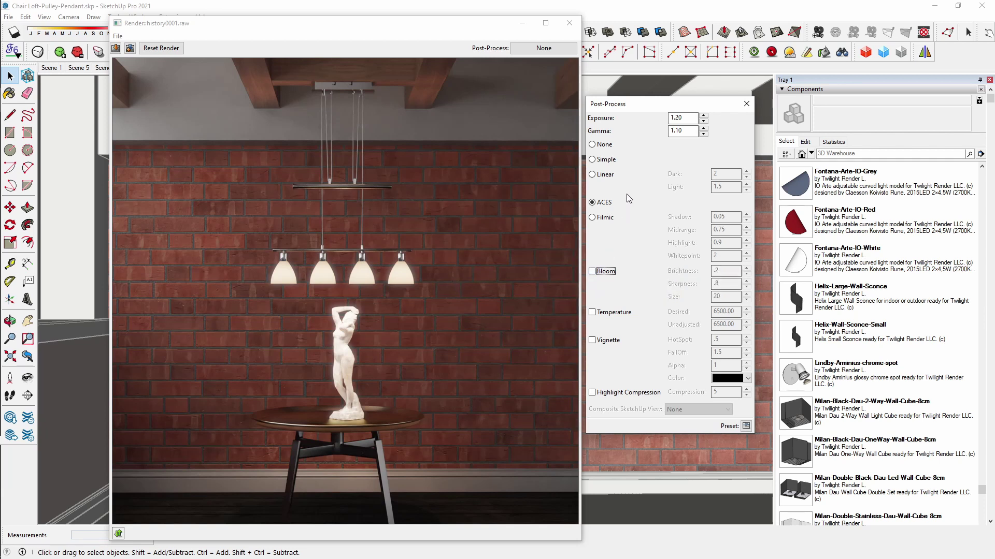
left_click(592, 340)
left_click(592, 271)
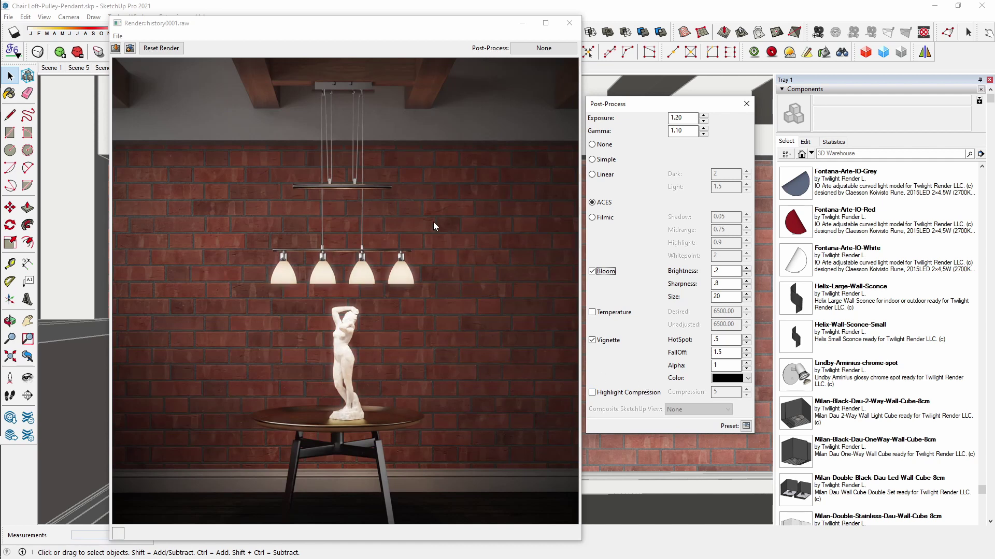
- Turn off Bloom and Vignette, and switch to Simple with exposure 1 and gamma 1
left_click(592, 271)
left_click(592, 341)
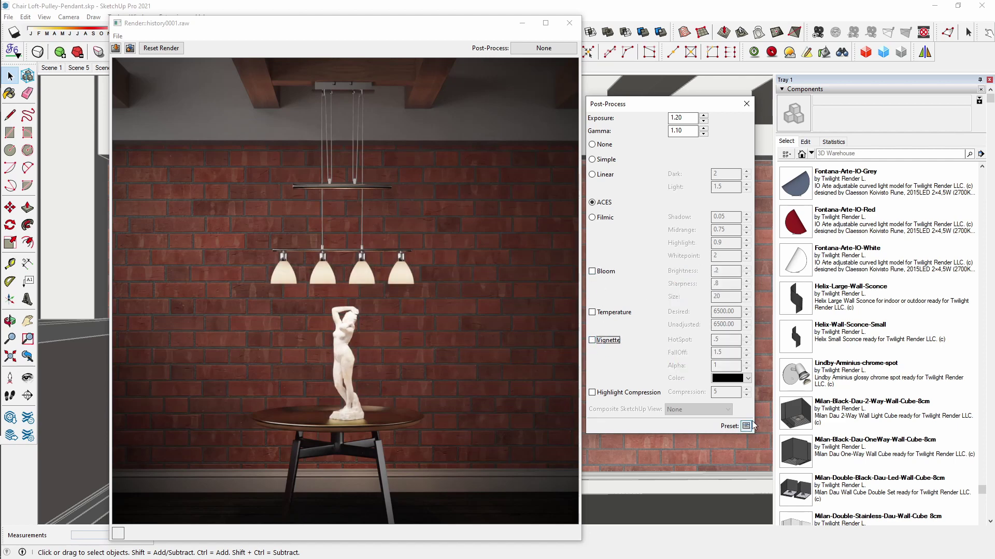
left_click(593, 160)
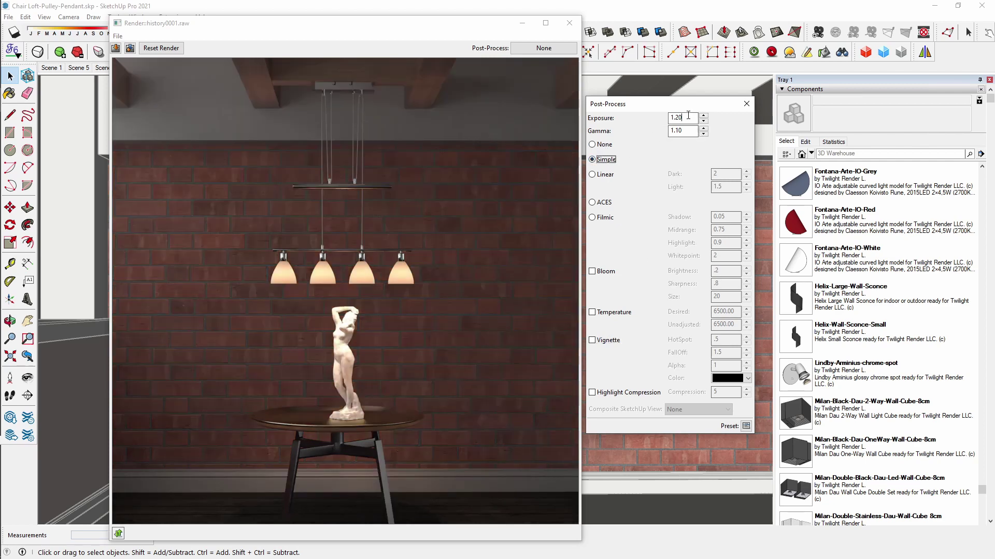
left_click_drag(688, 115, 651, 123)
type("1")
key("Tab")
type("1")
- Turn on Temperature, try a desired value of 2000, and set it back to 6500
left_click(593, 314)
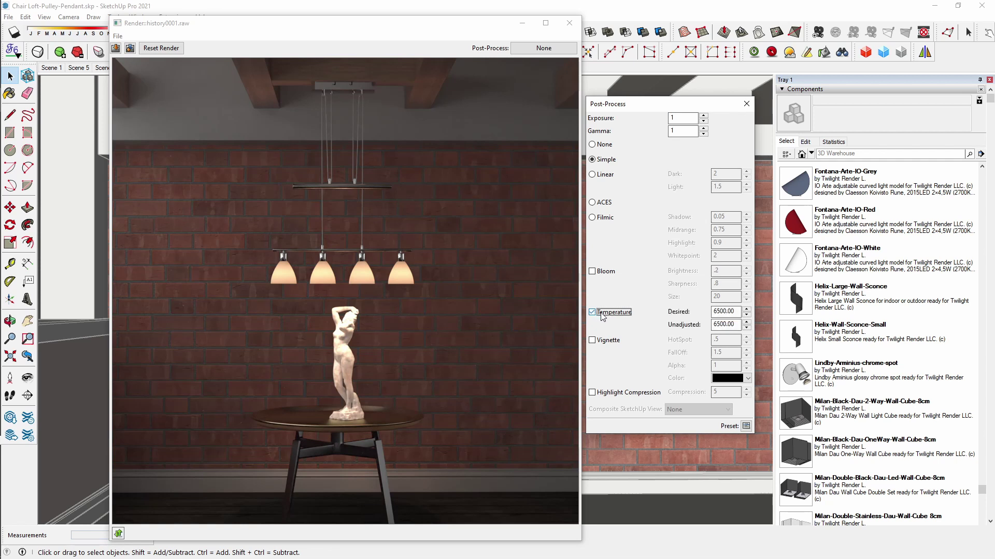
left_click_drag(736, 310, 702, 316)
type("2000")
key("Return")
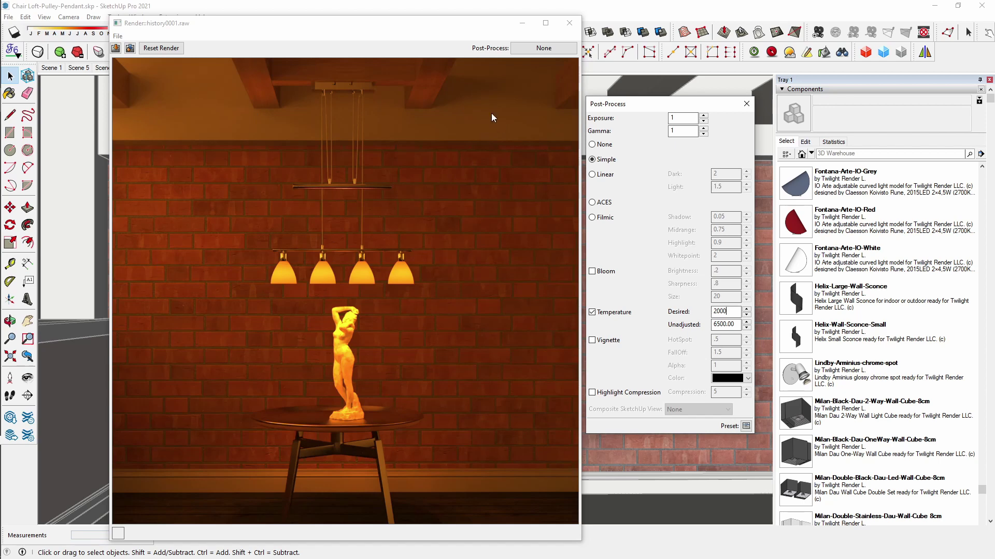
left_click_drag(732, 313, 693, 316)
type("6500")
key("Return")
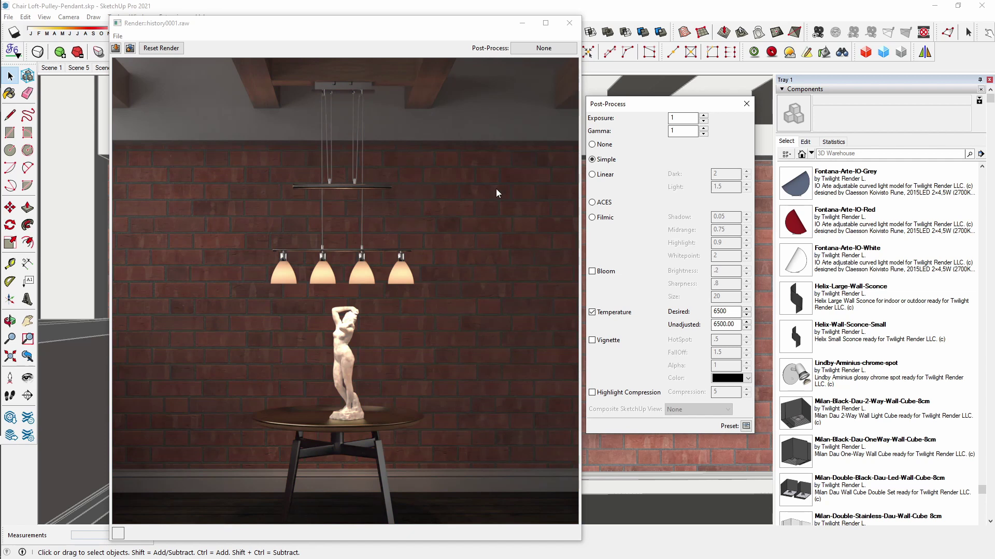
- Try a desired temperature of 6000, set it to 6300, and toggle Temperature off and on to compare
left_click_drag(731, 311, 707, 318)
type("6000")
key("Return")
double_click(736, 311)
type("6300")
left_click(593, 313)
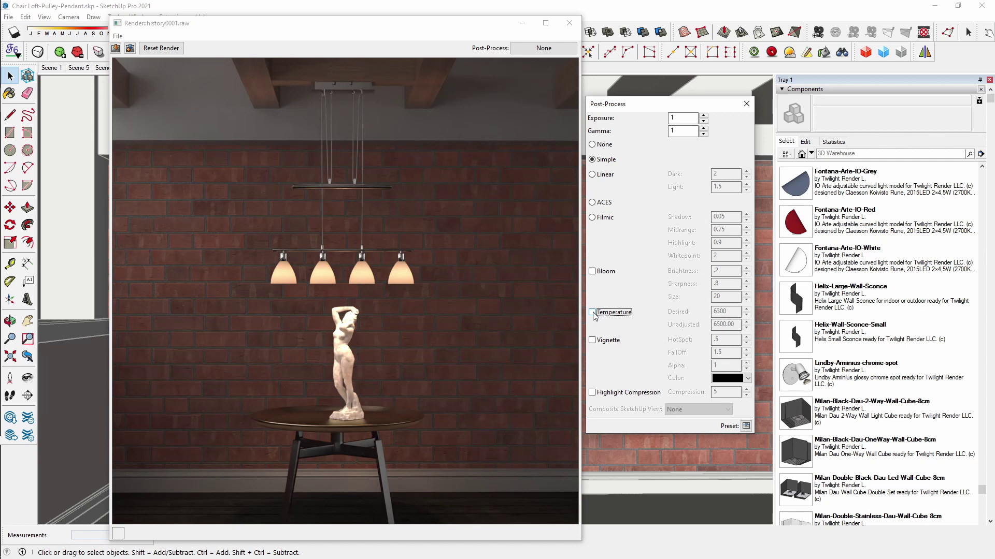
left_click(593, 313)
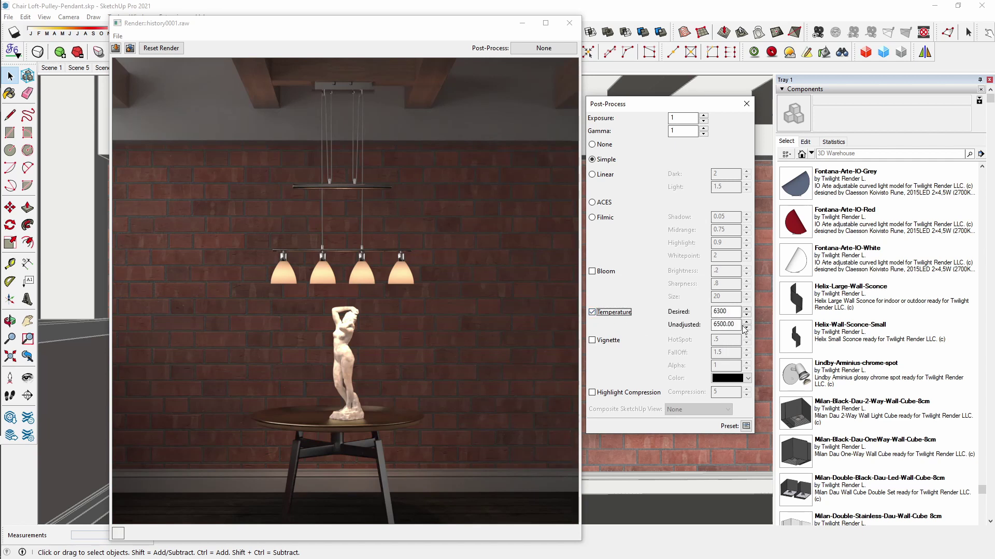
- Set the desired temperature to 5400, compare the render with and without Temperature, and leave Temperature off
double_click(731, 311)
type("5400")
left_click_drag(734, 313, 707, 314)
left_click(592, 312)
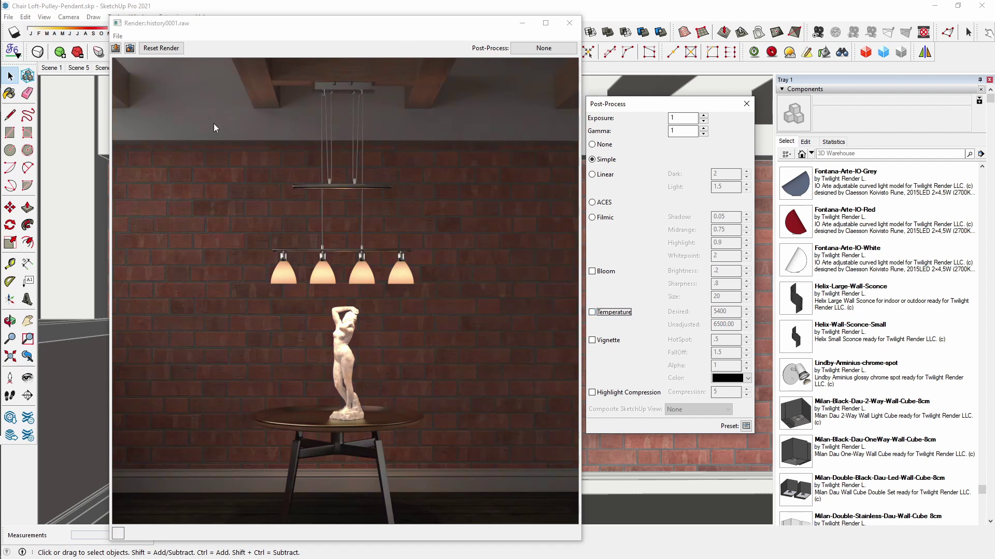
left_click(592, 312)
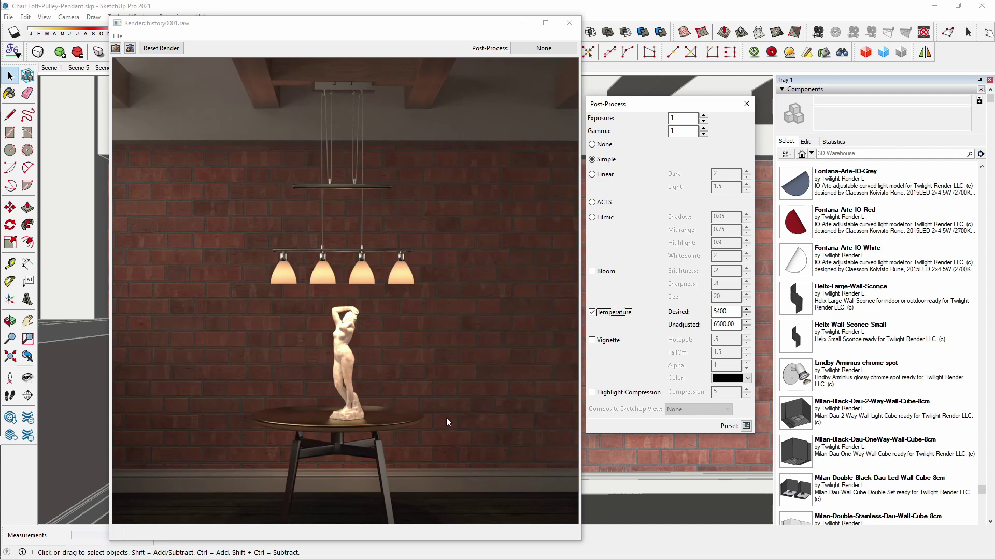
double_click(735, 312)
left_click(594, 312)
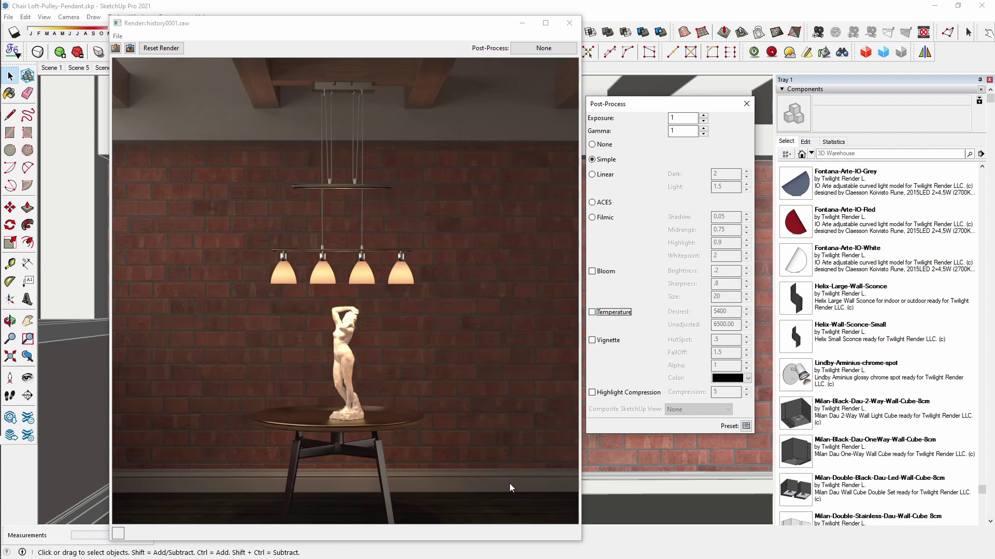
- Save the post-processed render as a PNG image named postprocess in the LightComponents2020-related-scenes folder
left_click(119, 533)
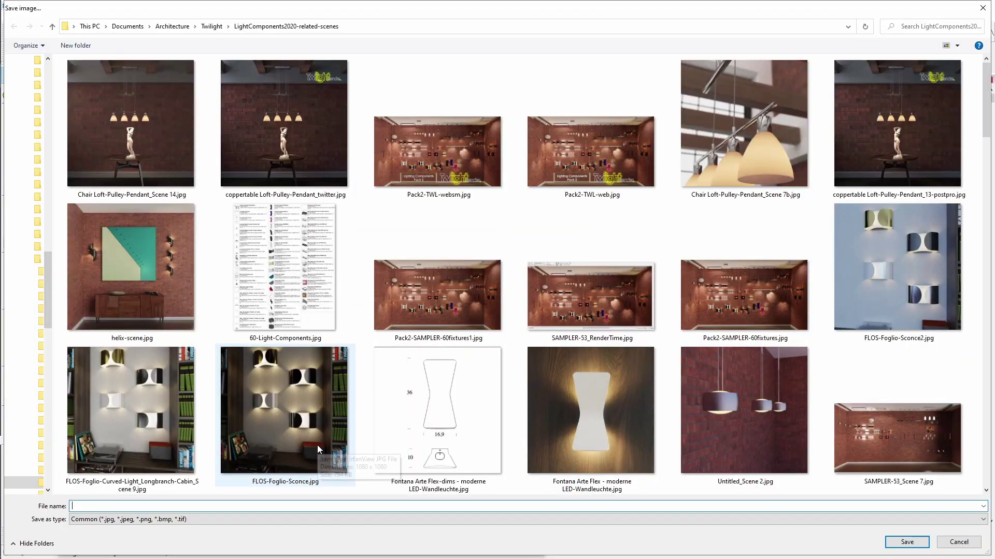
left_click(279, 519)
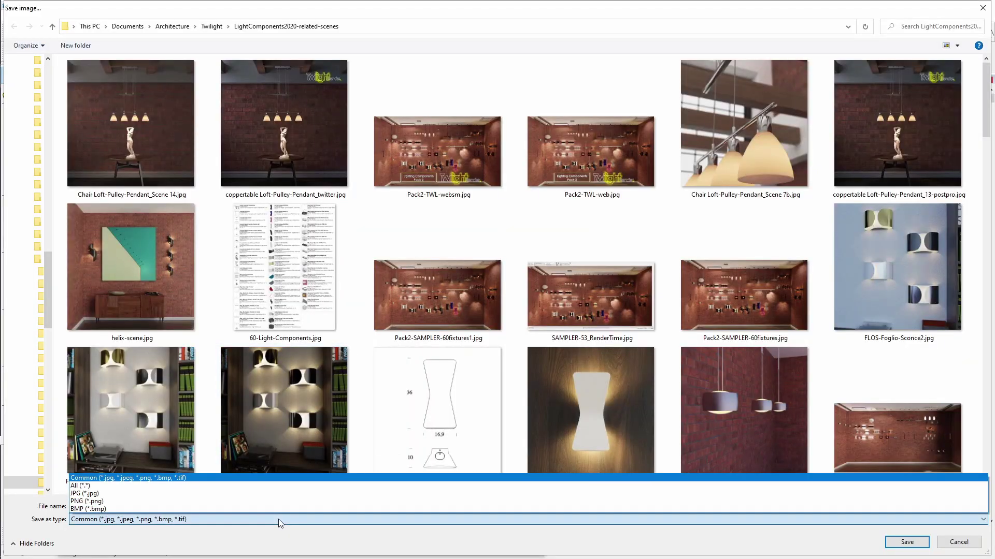
left_click(286, 502)
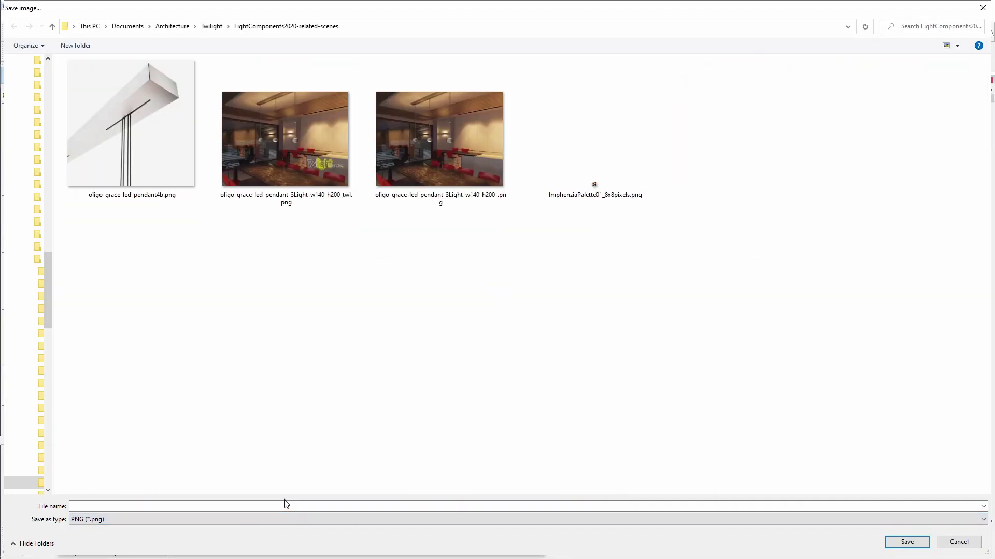
left_click(265, 506)
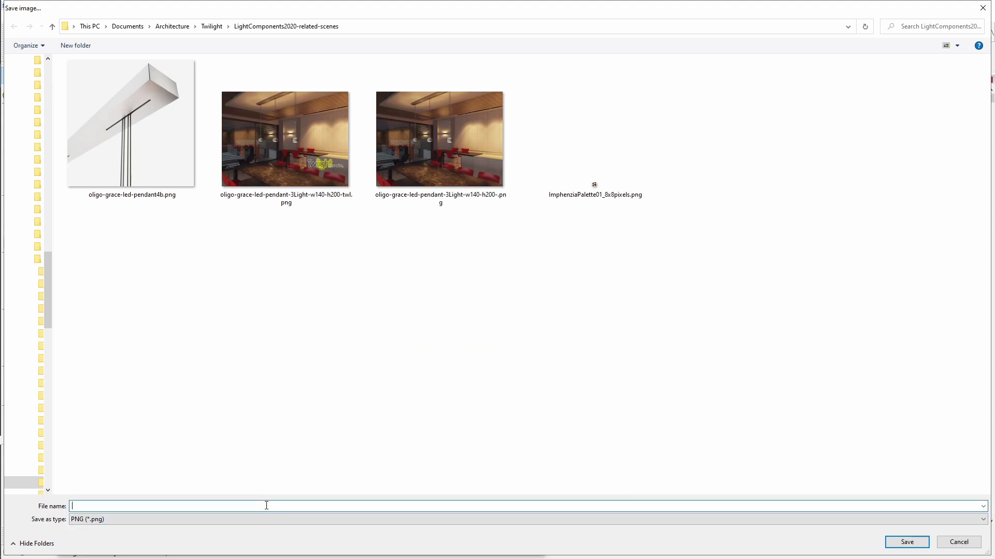
type("postprocess")
key("Return")
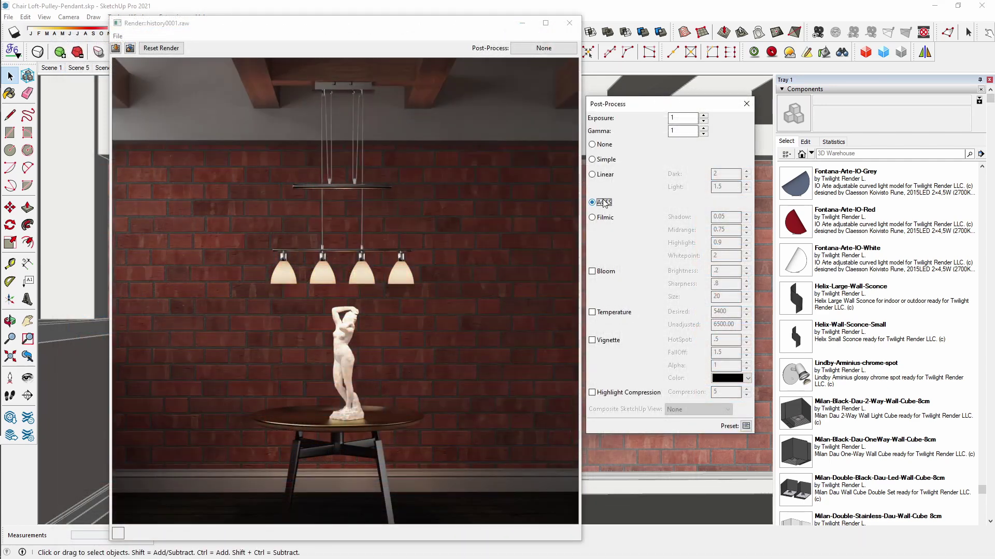
- Switch to ACES, set the exposure to 1.1, and start editing the gamma value
left_click(684, 121)
left_click(683, 133)
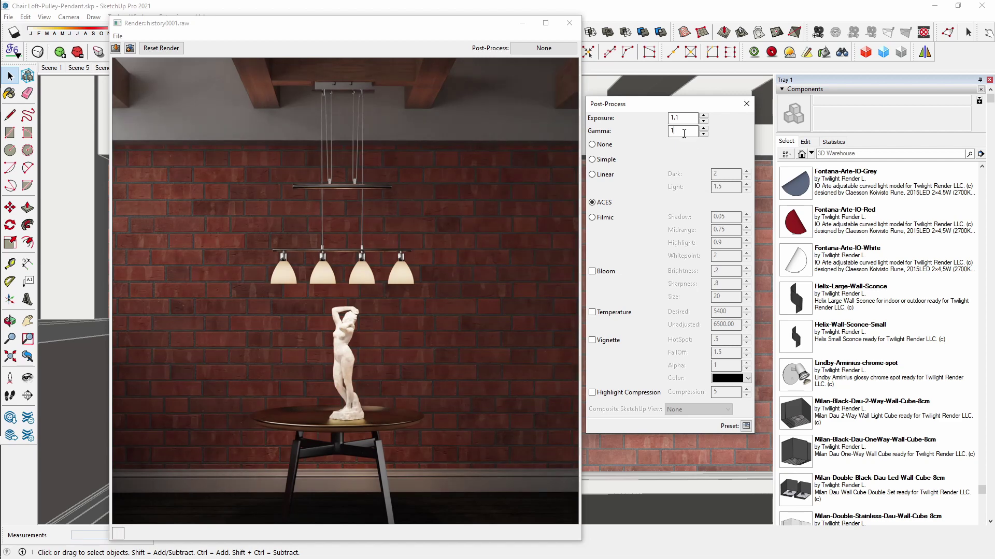